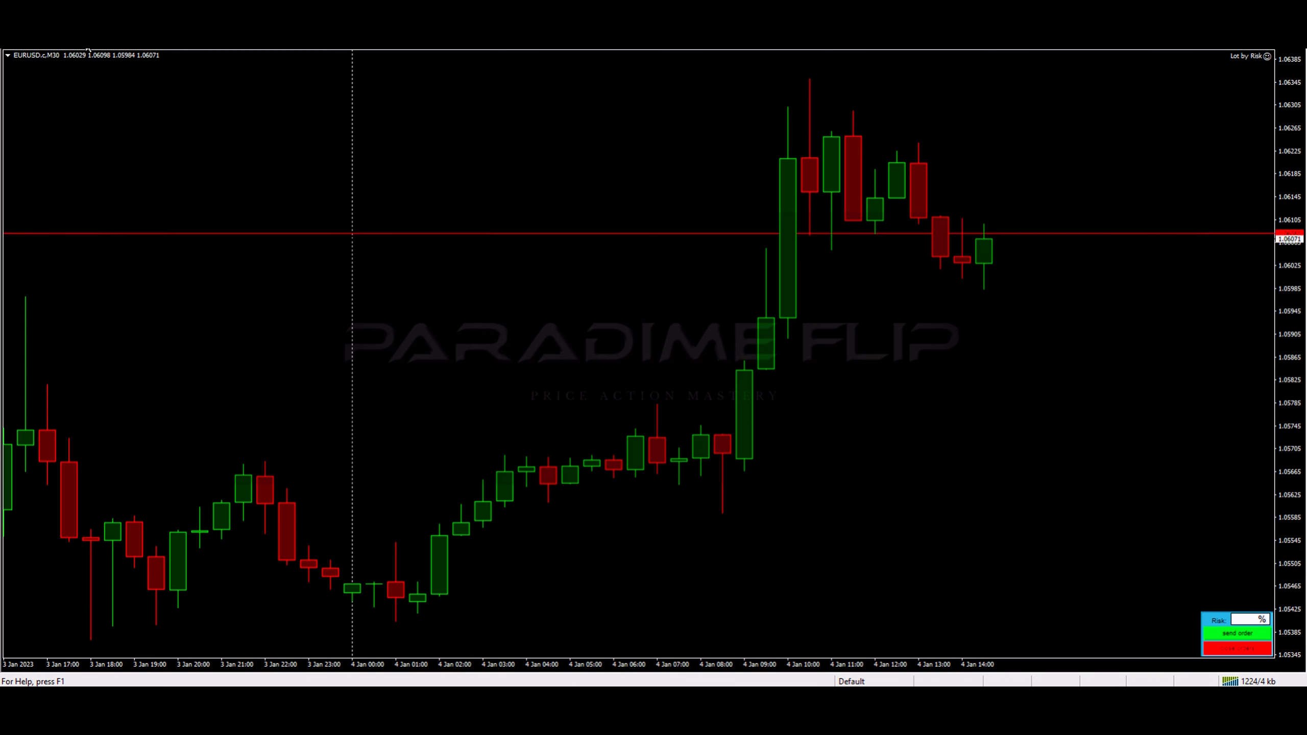
- Show the Terminal panel below the EURUSD chart with its Market tab selected
key(alt+v)
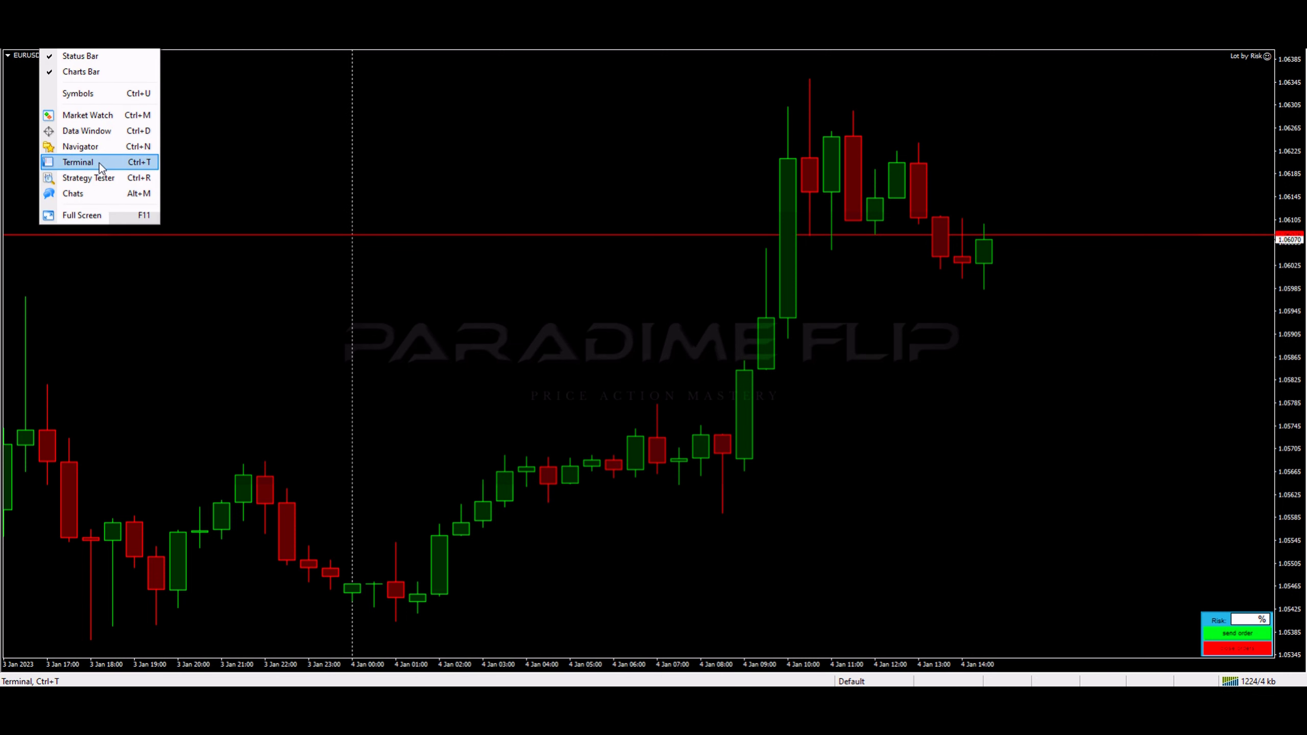
key(Return)
click(527, 661)
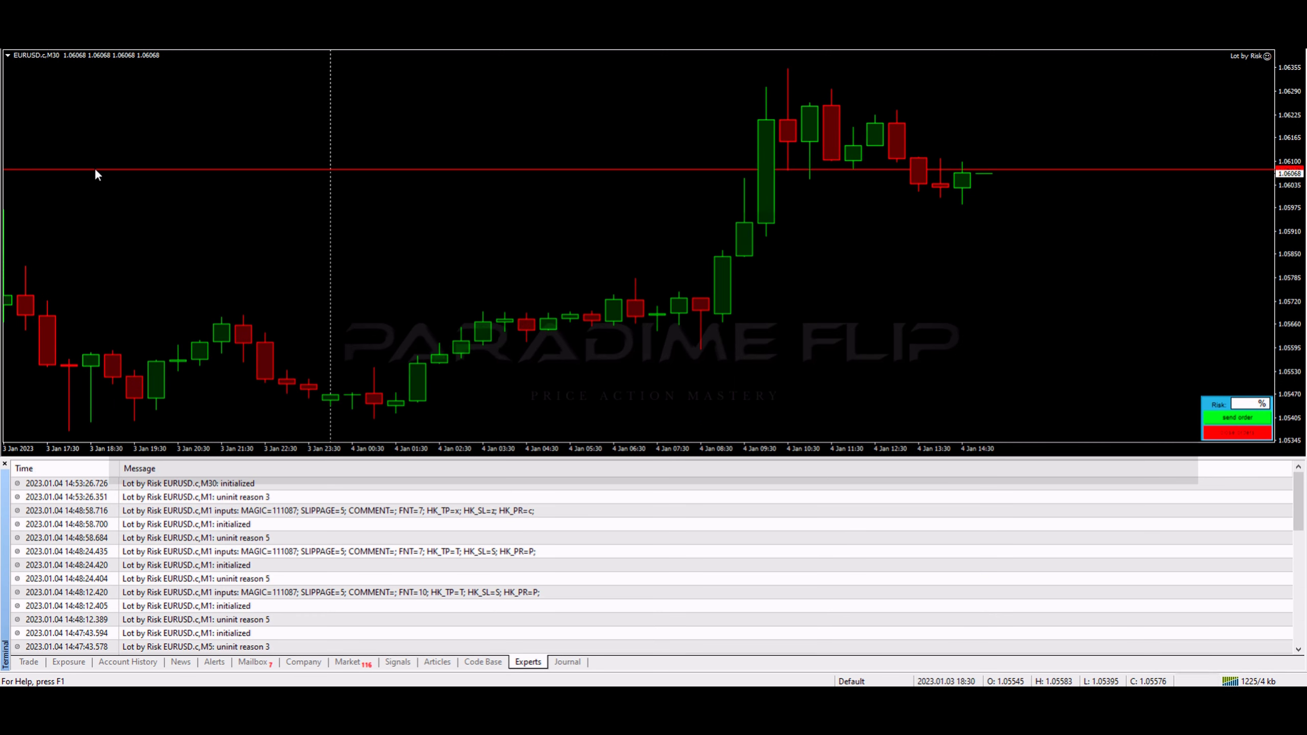
click(4, 463)
key(alt+v)
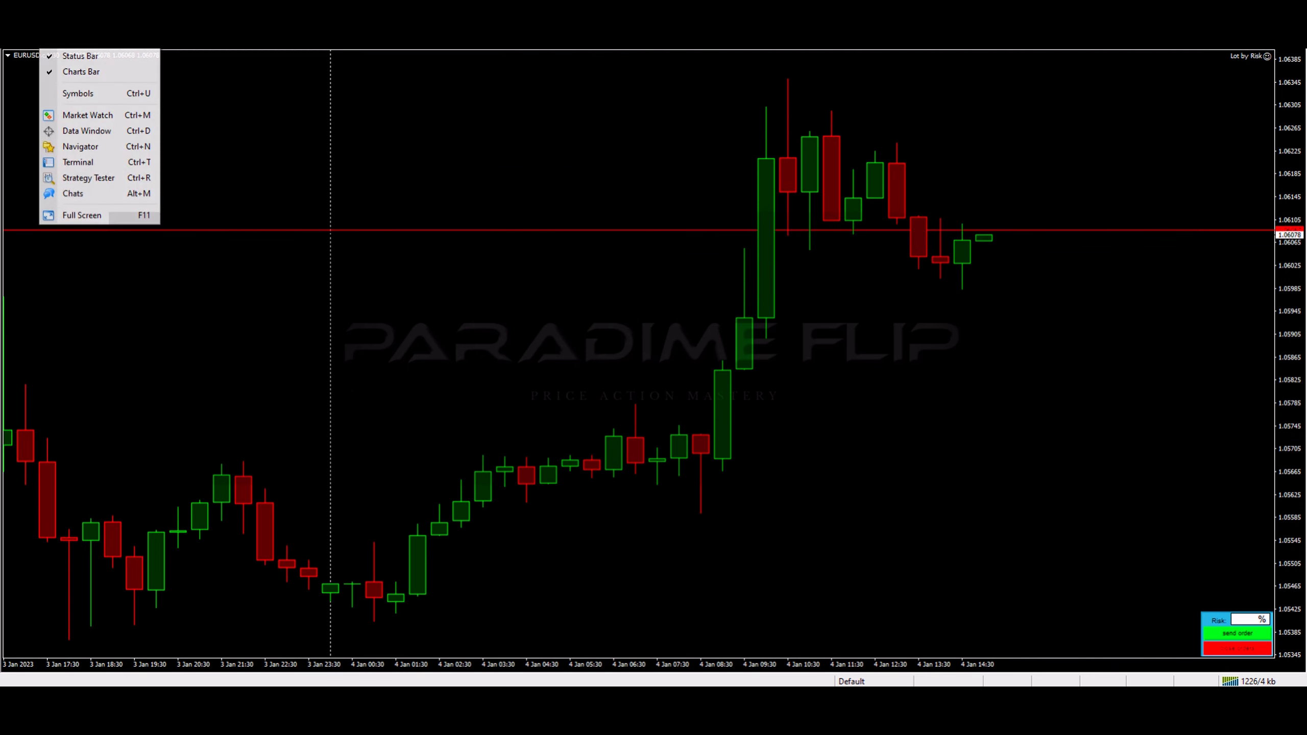
click(90, 163)
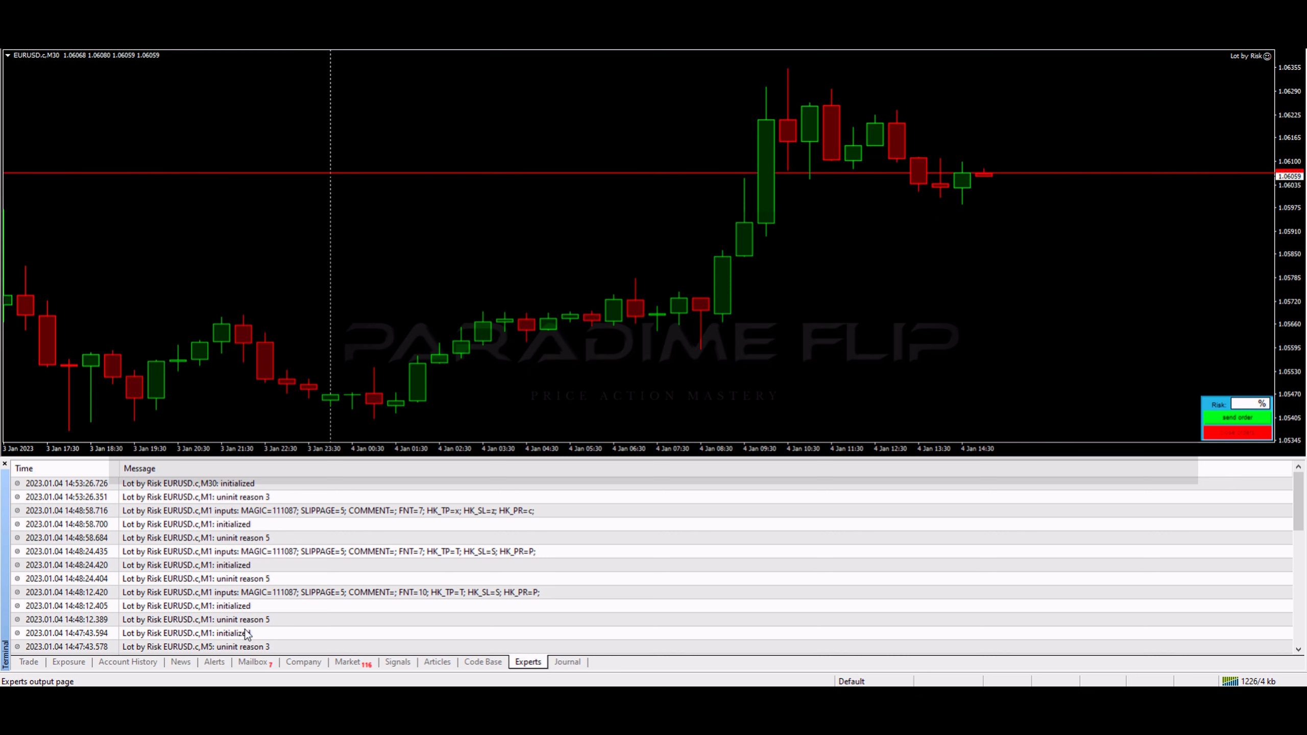
click(344, 664)
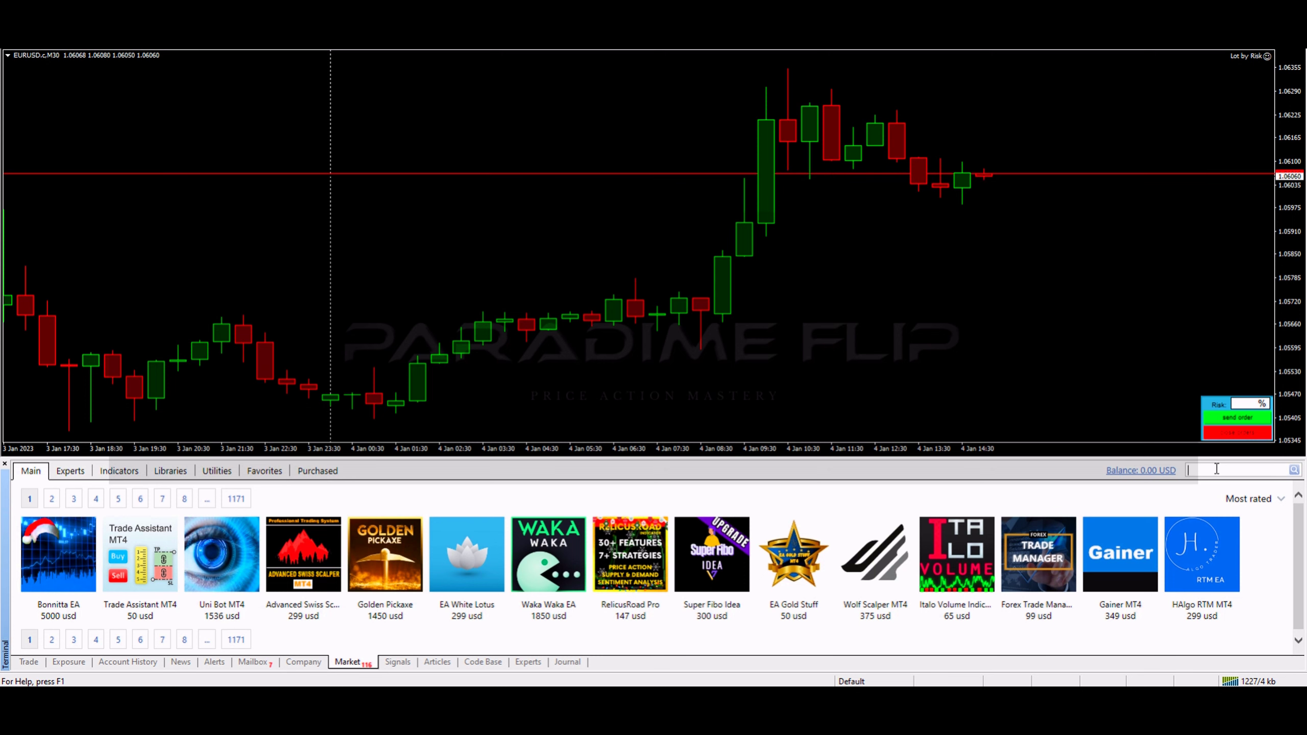
- Search the Market for 'lot by risk' and read through the Lot by Risk product page
text(lot by risk)
key(Return)
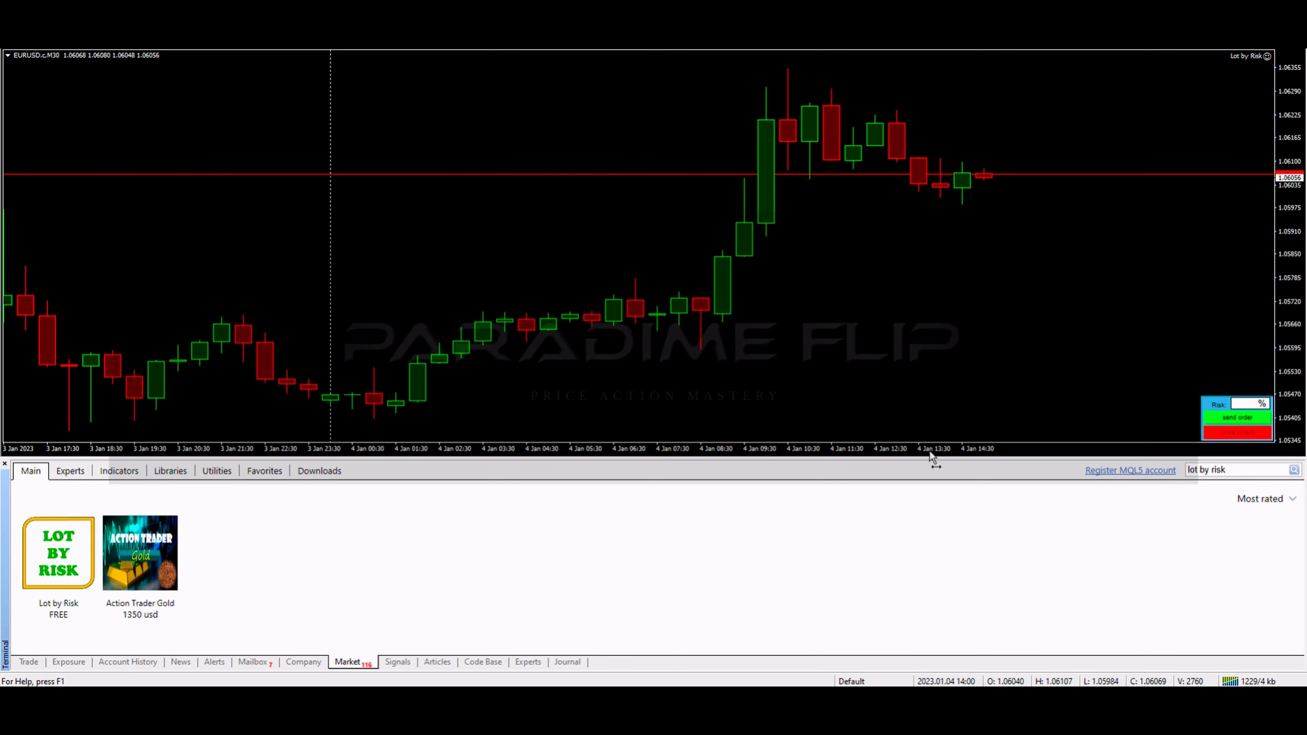
click(68, 557)
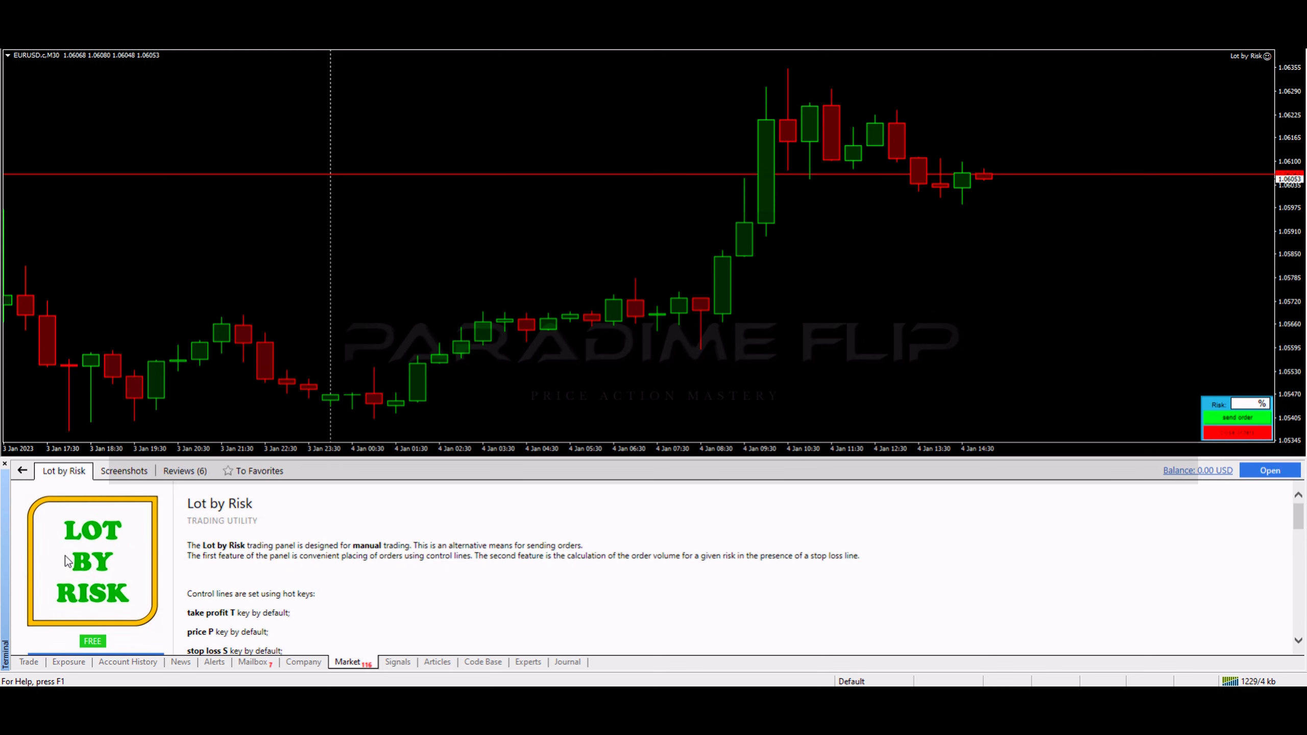
scroll(101, 555, down, 1)
scroll(100, 550, down, 2)
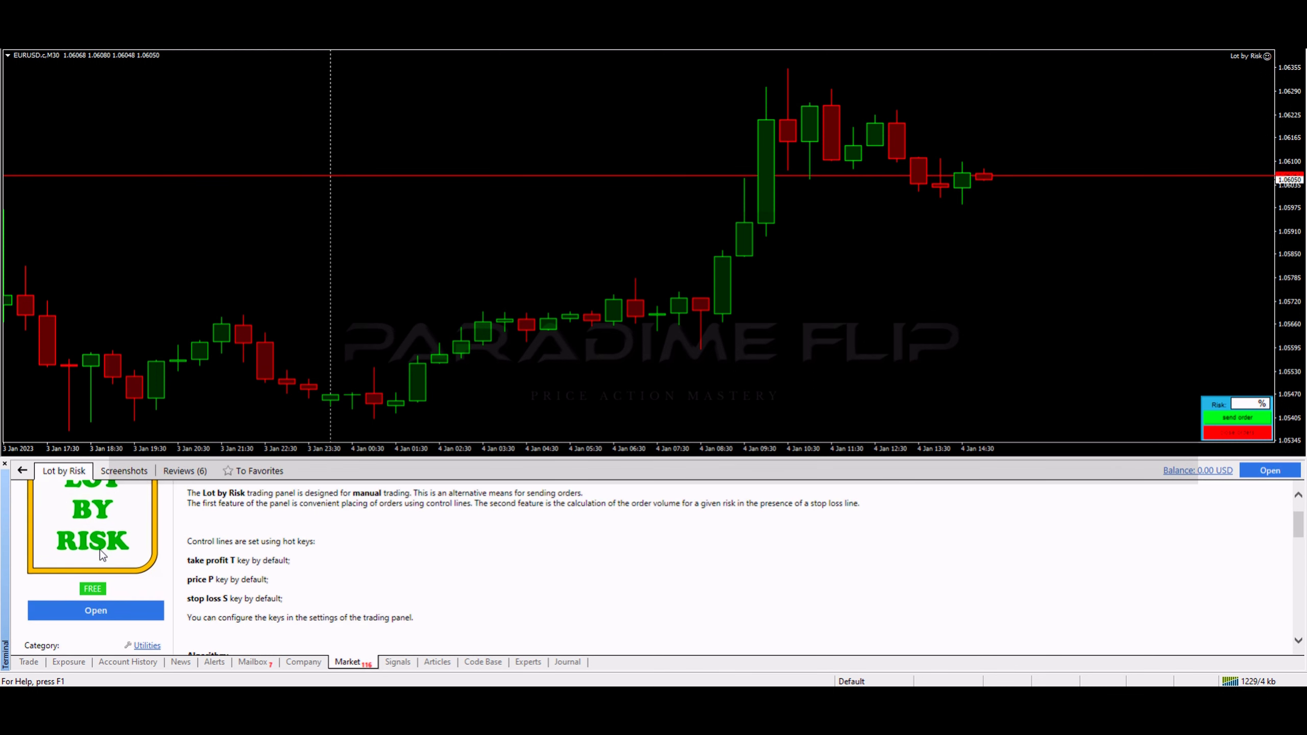
scroll(98, 550, down, 2)
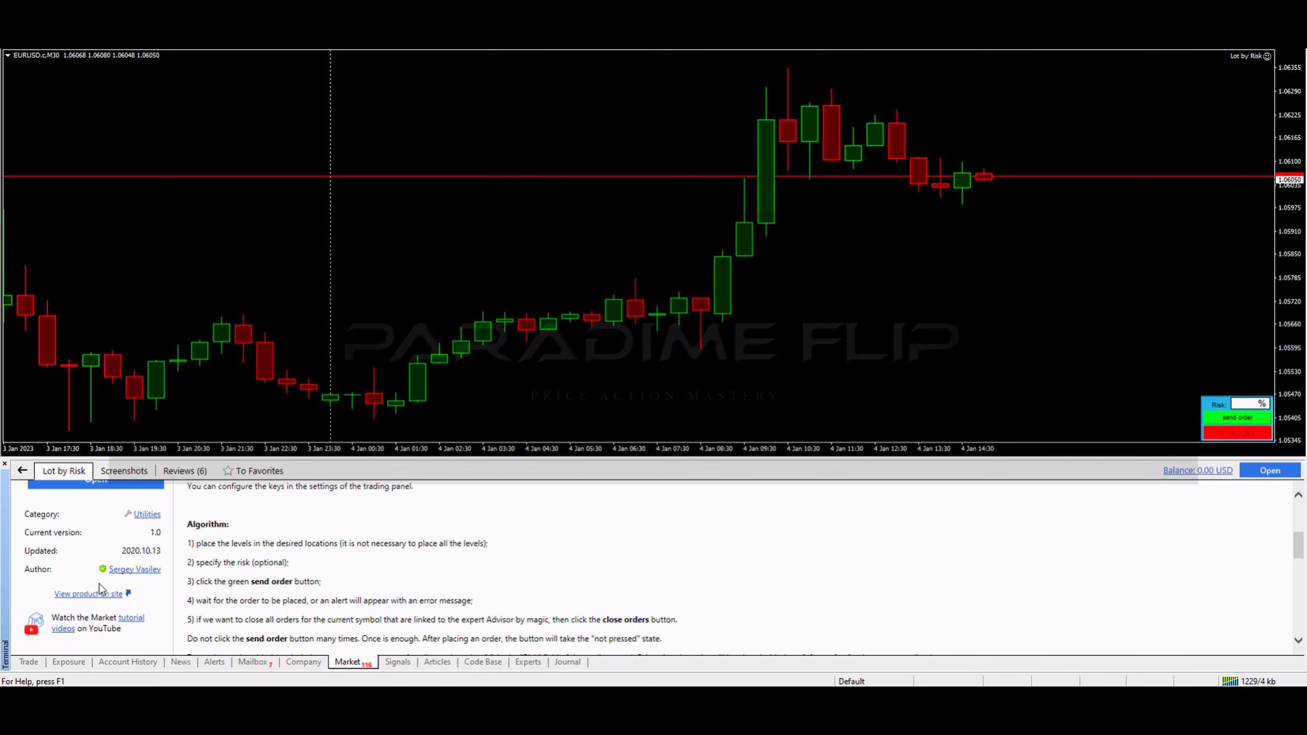
scroll(102, 588, up, 1)
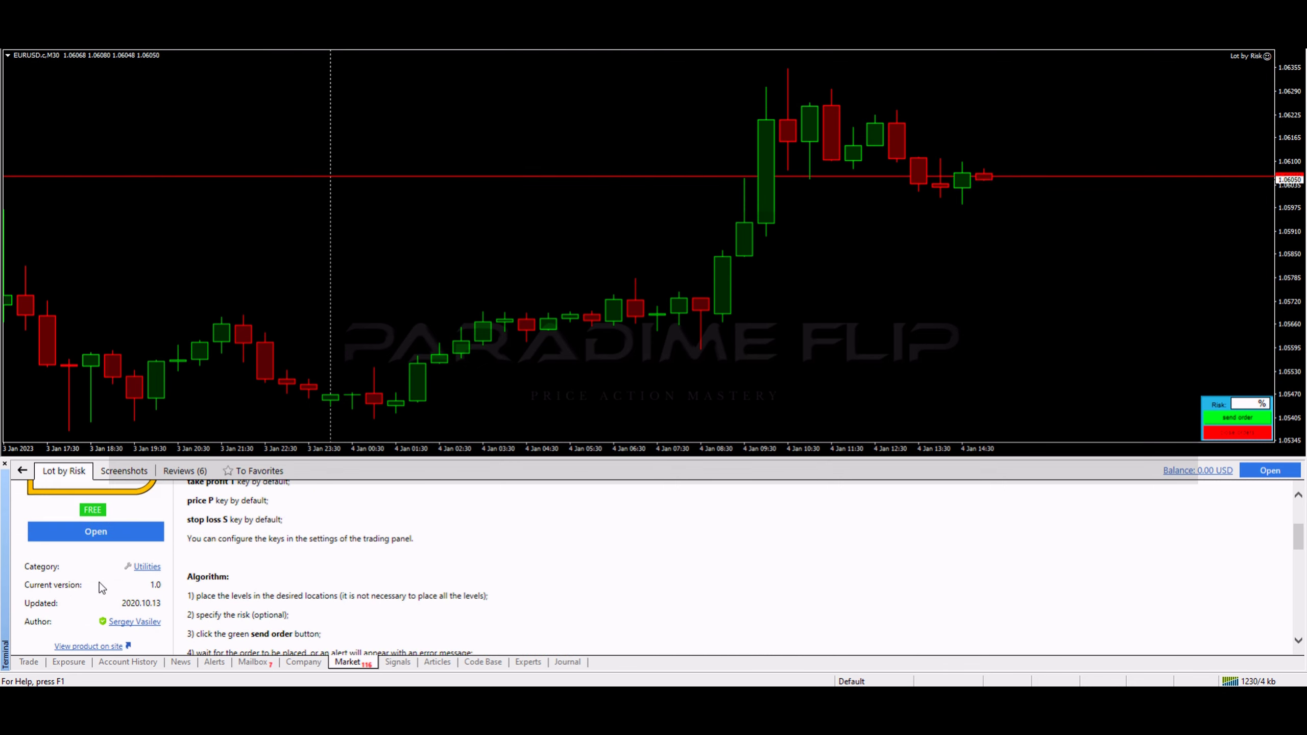
scroll(102, 588, up, 2)
scroll(101, 588, up, 1)
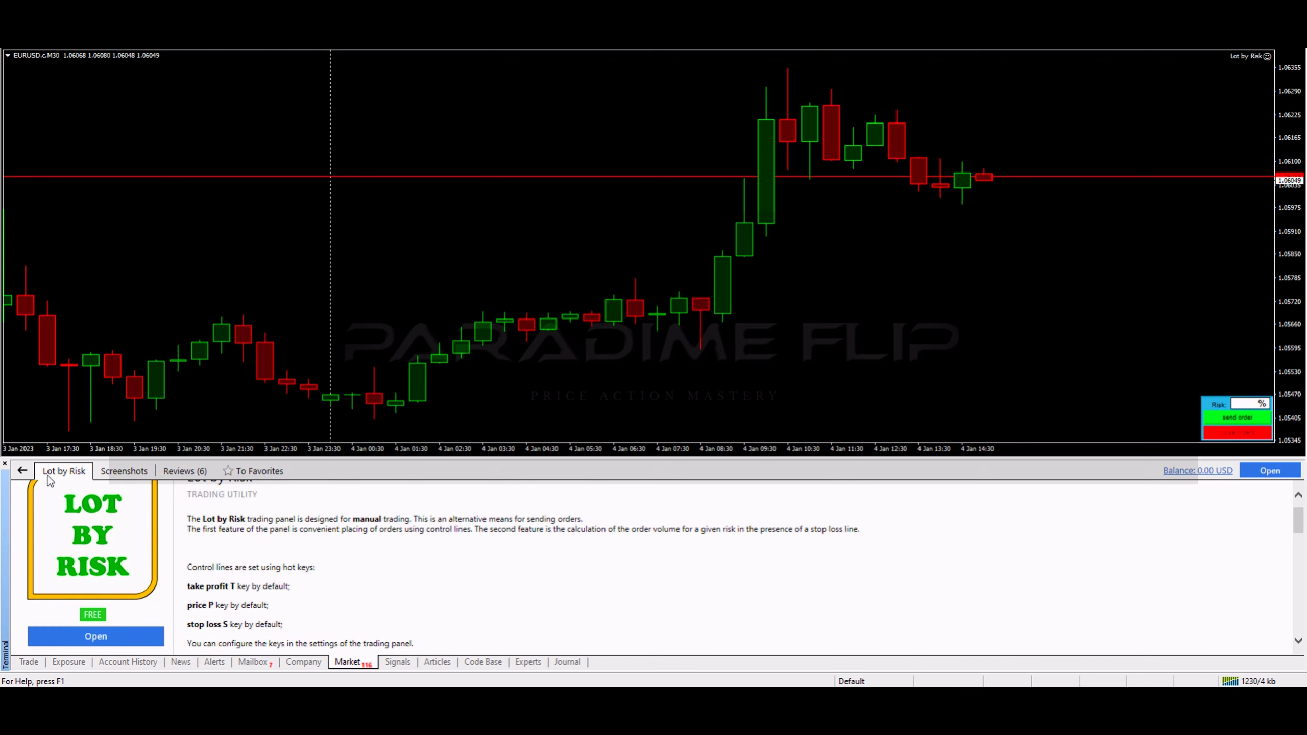
- Return to the search results, reopen the Lot by Risk page and click Open
click(22, 471)
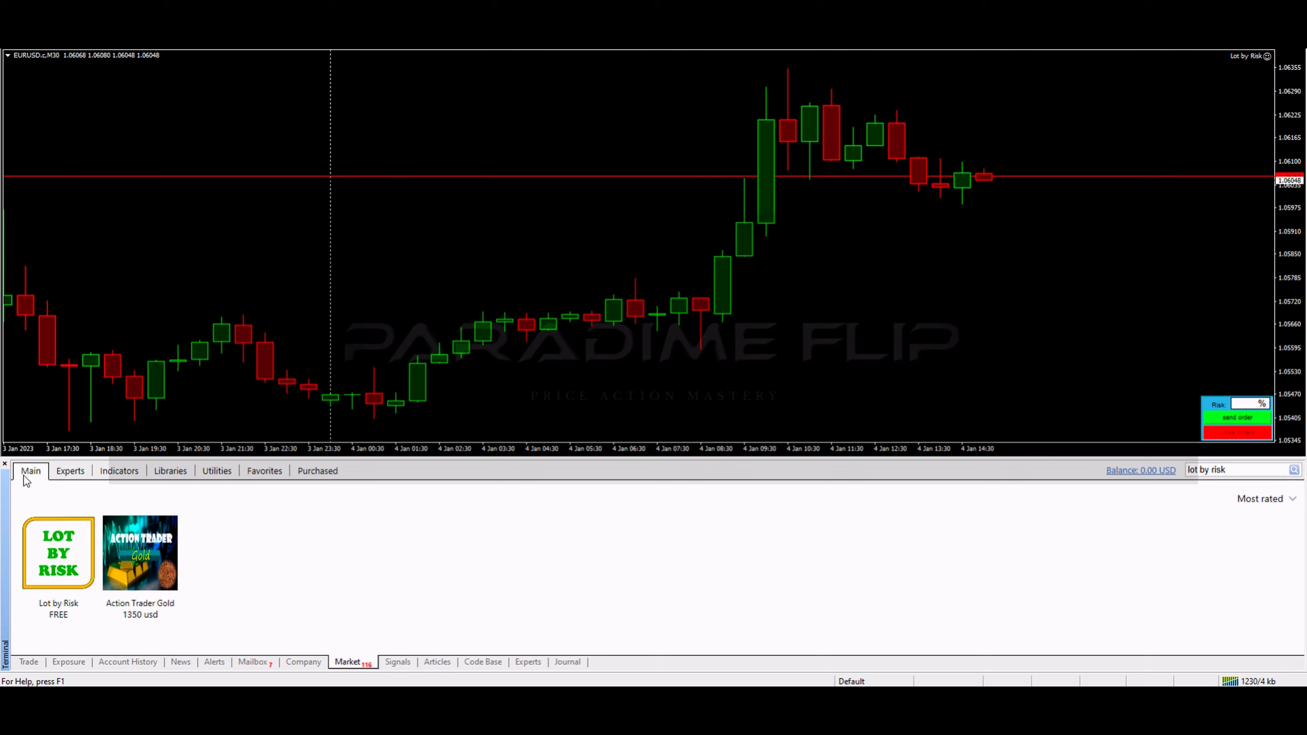
click(55, 589)
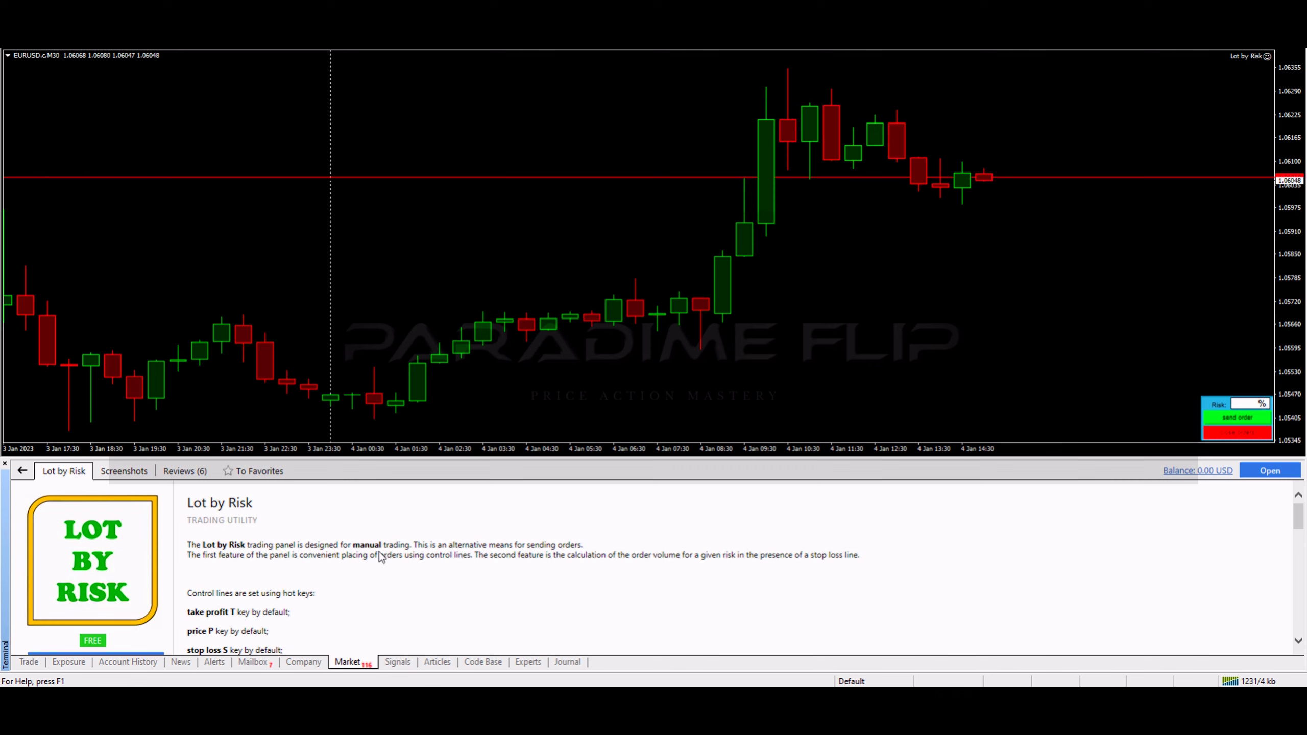
scroll(219, 592, down, 1)
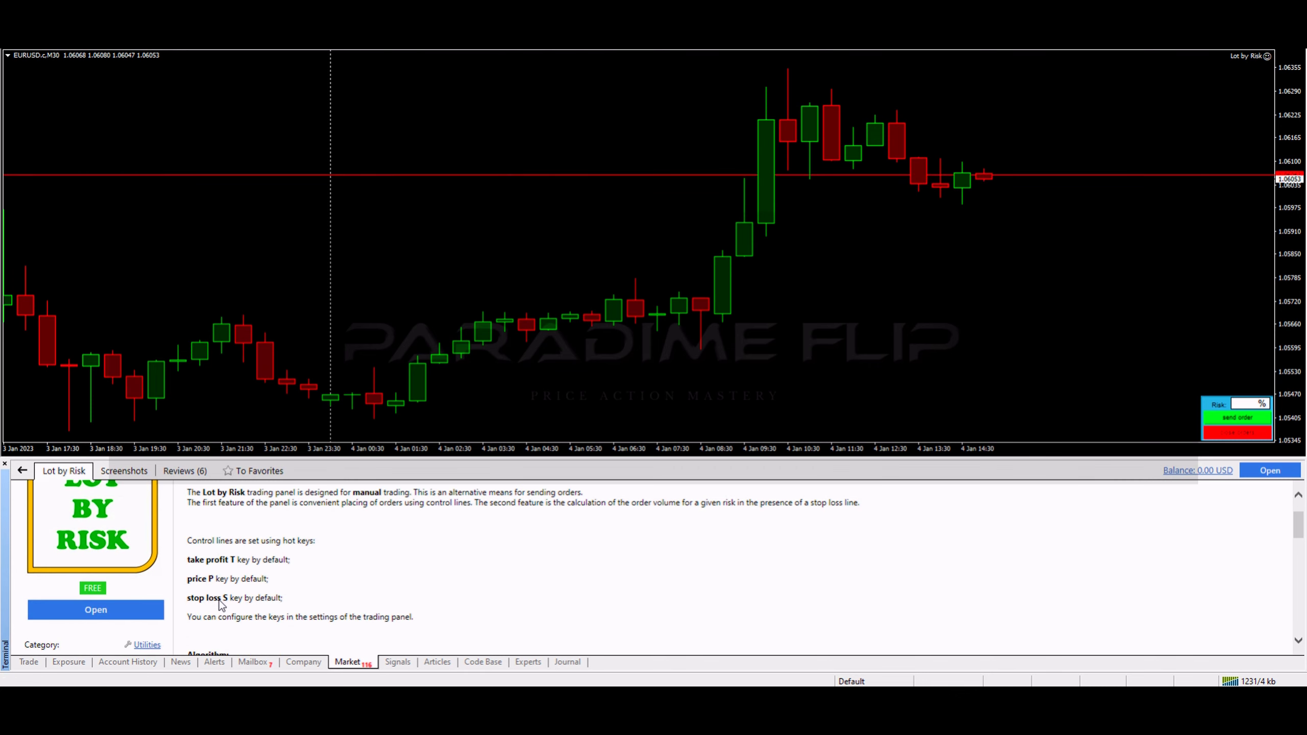
scroll(221, 605, down, 1)
scroll(121, 606, up, 1)
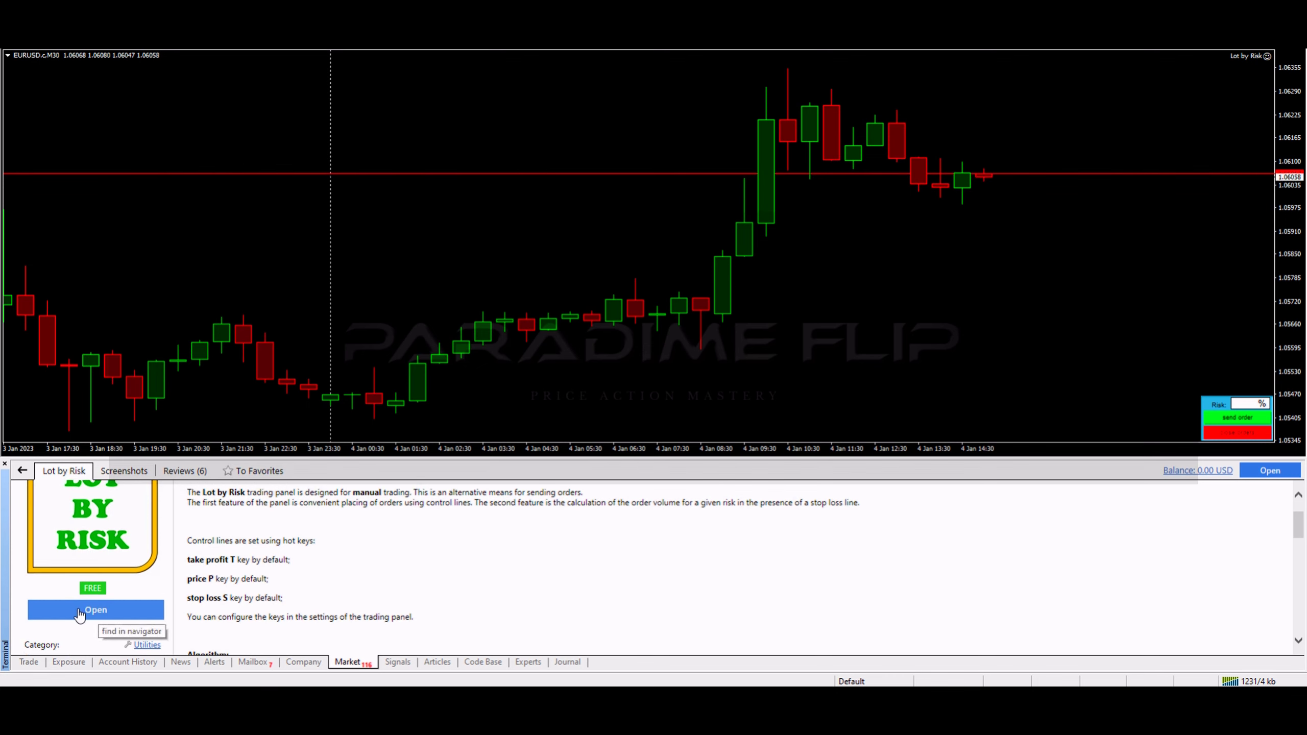
click(99, 614)
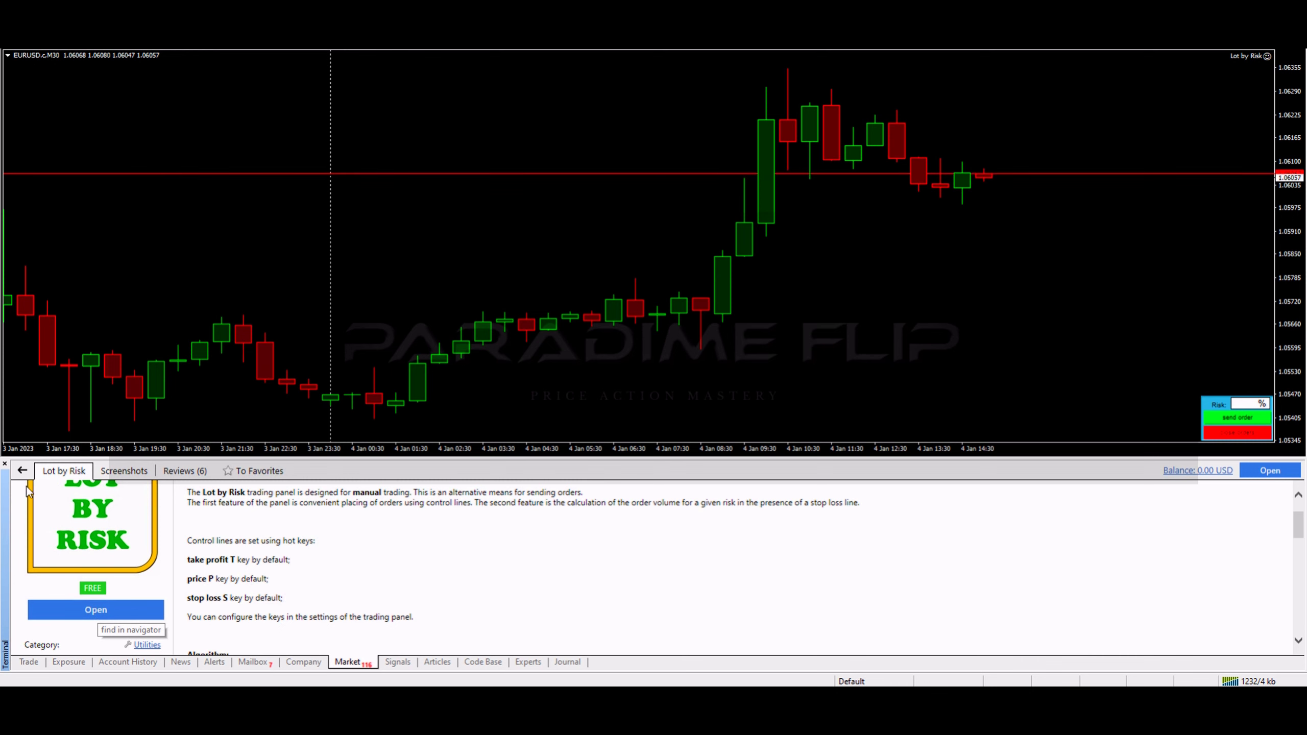
- Close the Terminal and show a widened Navigator panel
click(5, 465)
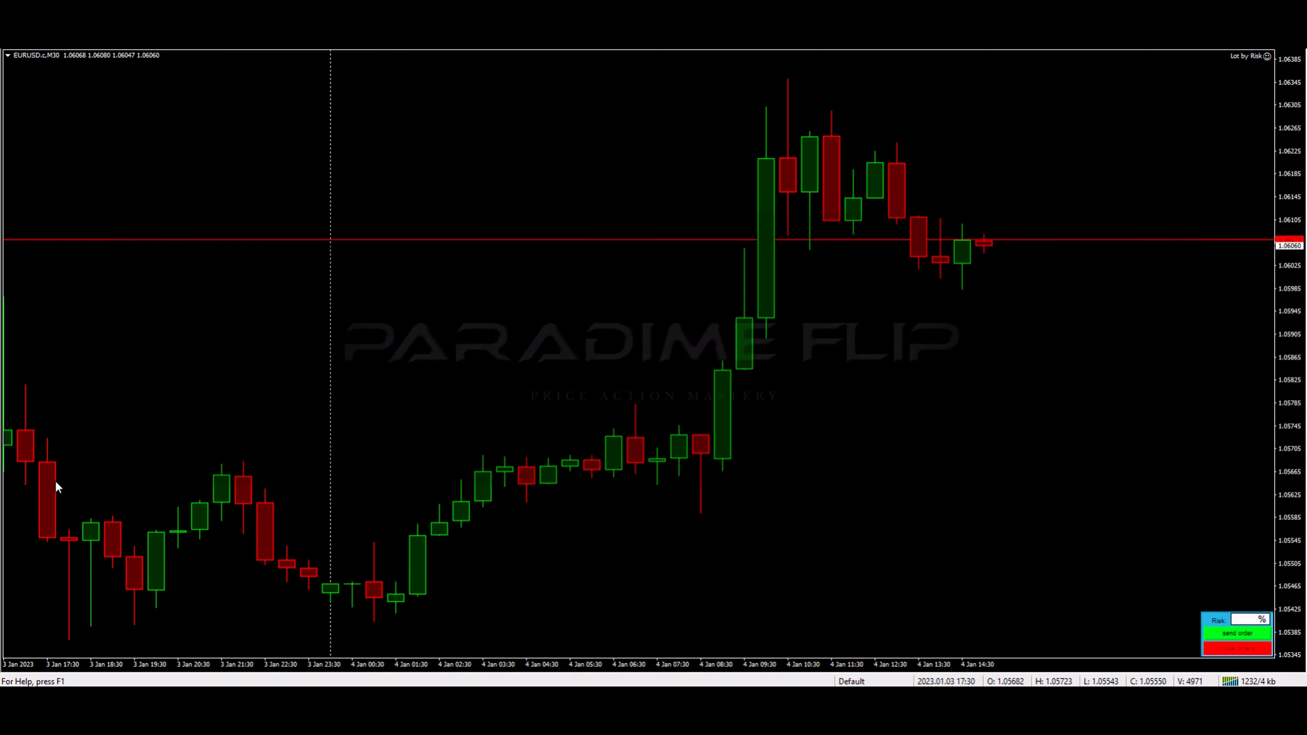
click(57, 45)
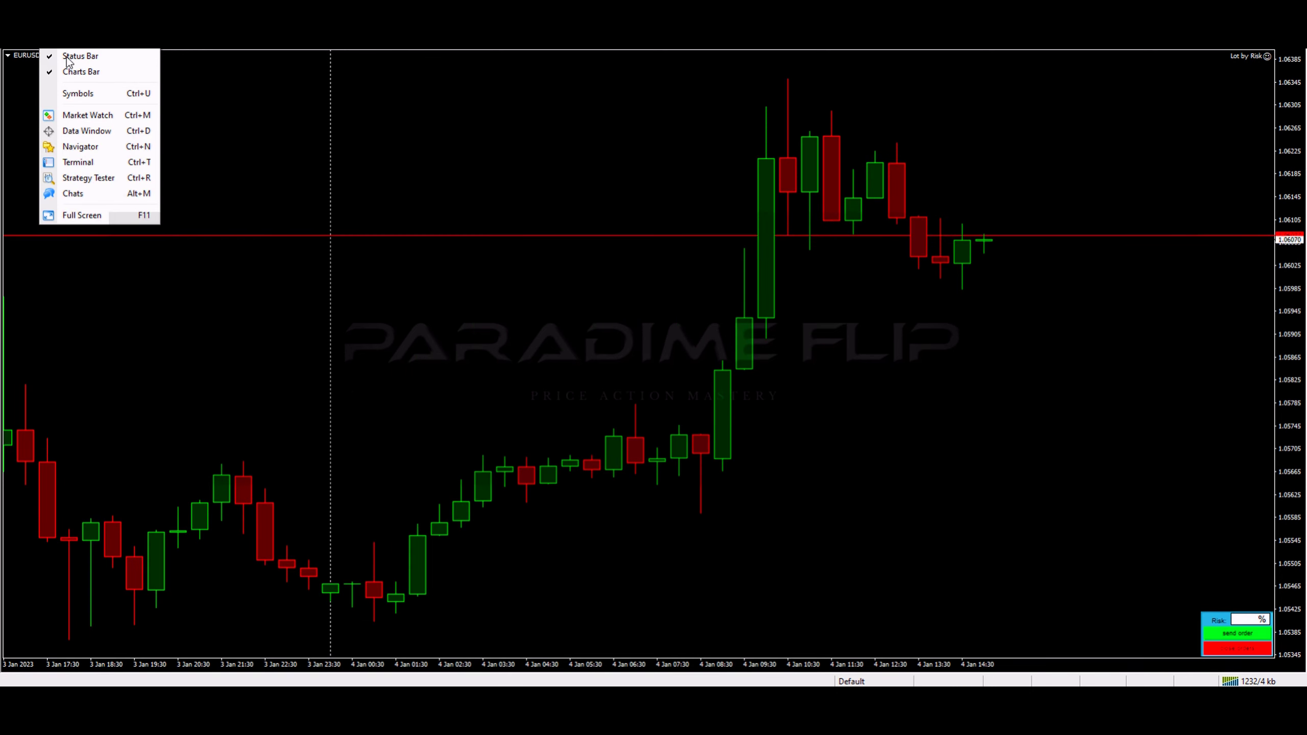
click(77, 147)
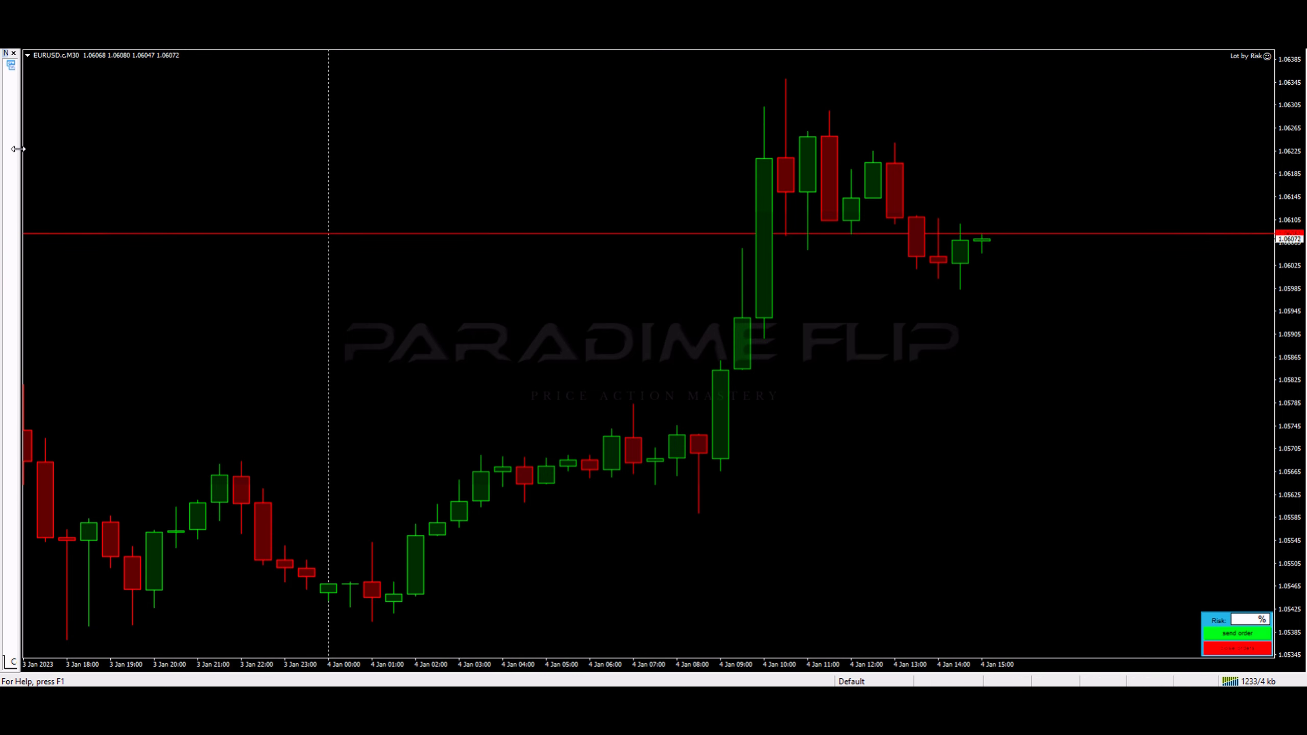
drag(18, 150, 87, 170)
drag(85, 172, 122, 172)
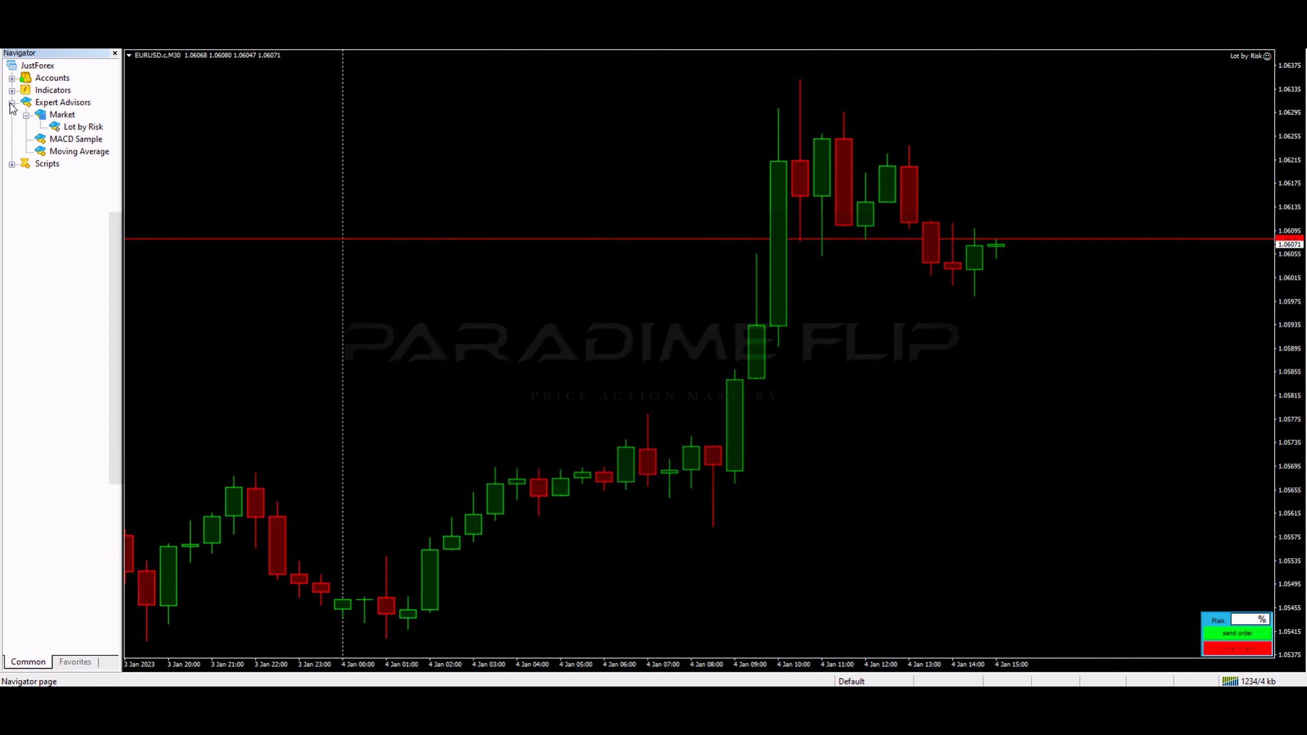
- Attach Lot by Risk from Expert Advisors > Market, keeping the running expert by answering No
click(12, 103)
click(11, 103)
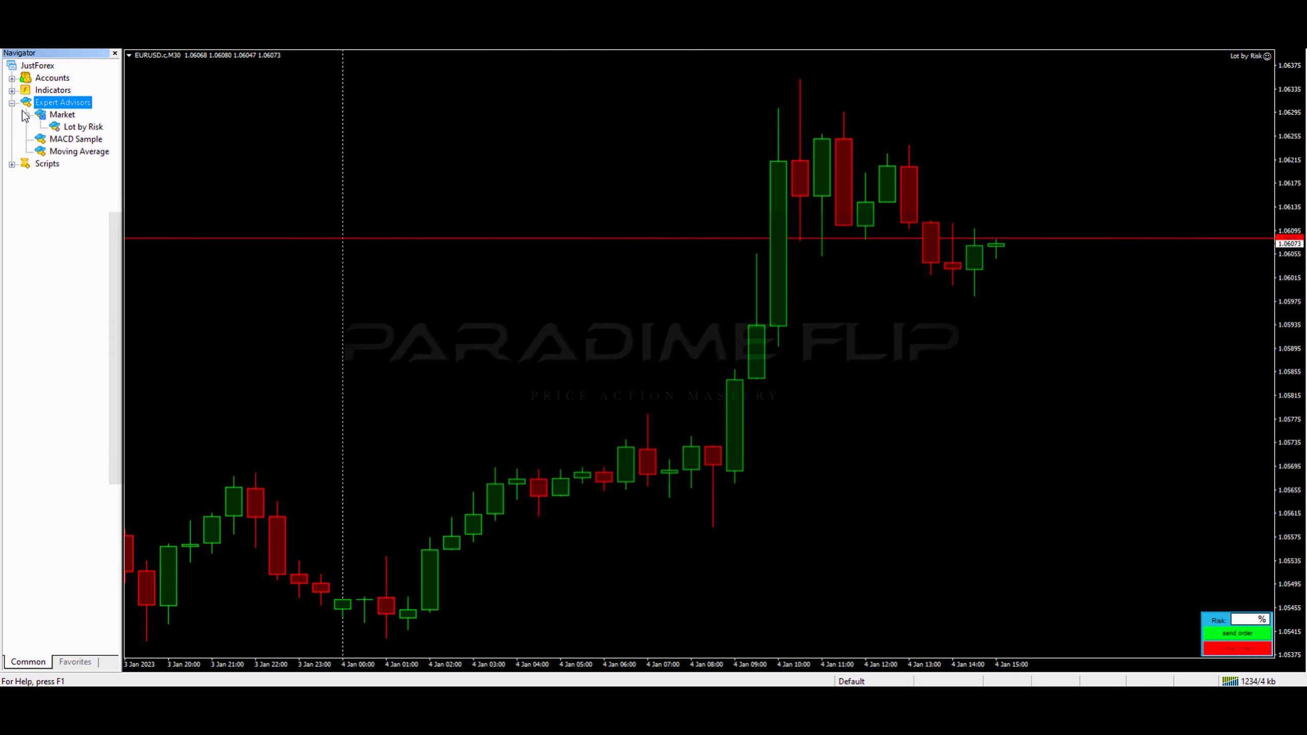
double_click(77, 128)
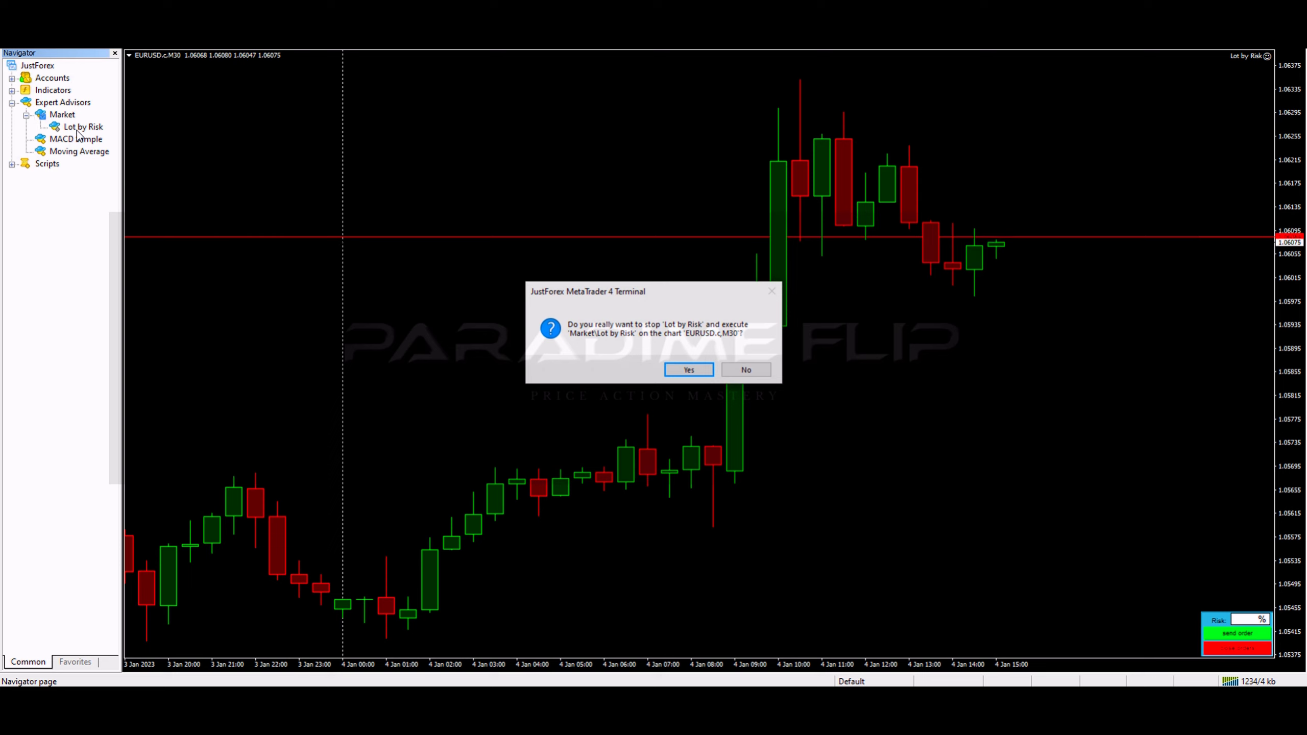
click(743, 369)
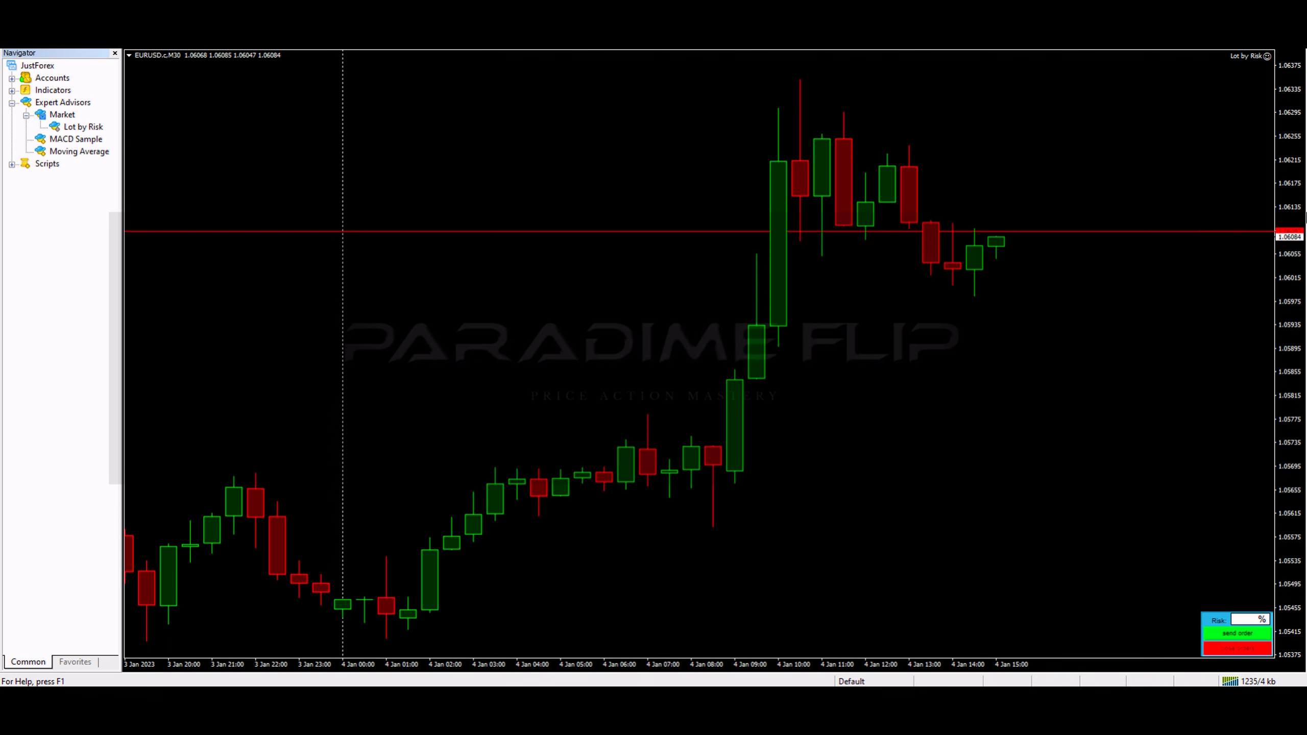
- Confirm Lot by Risk's Common settings with live trading allowed, then toggle AutoTrading with Ctrl+E
double_click(1266, 56)
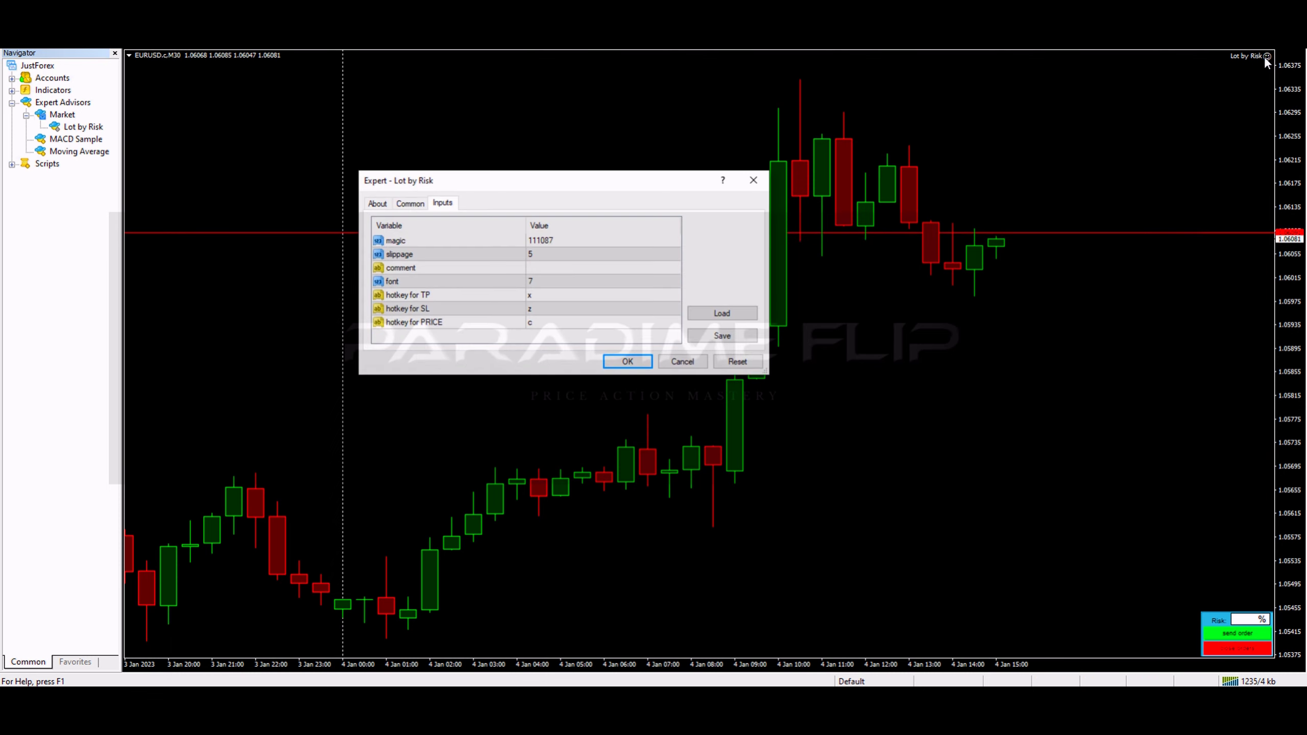
click(420, 205)
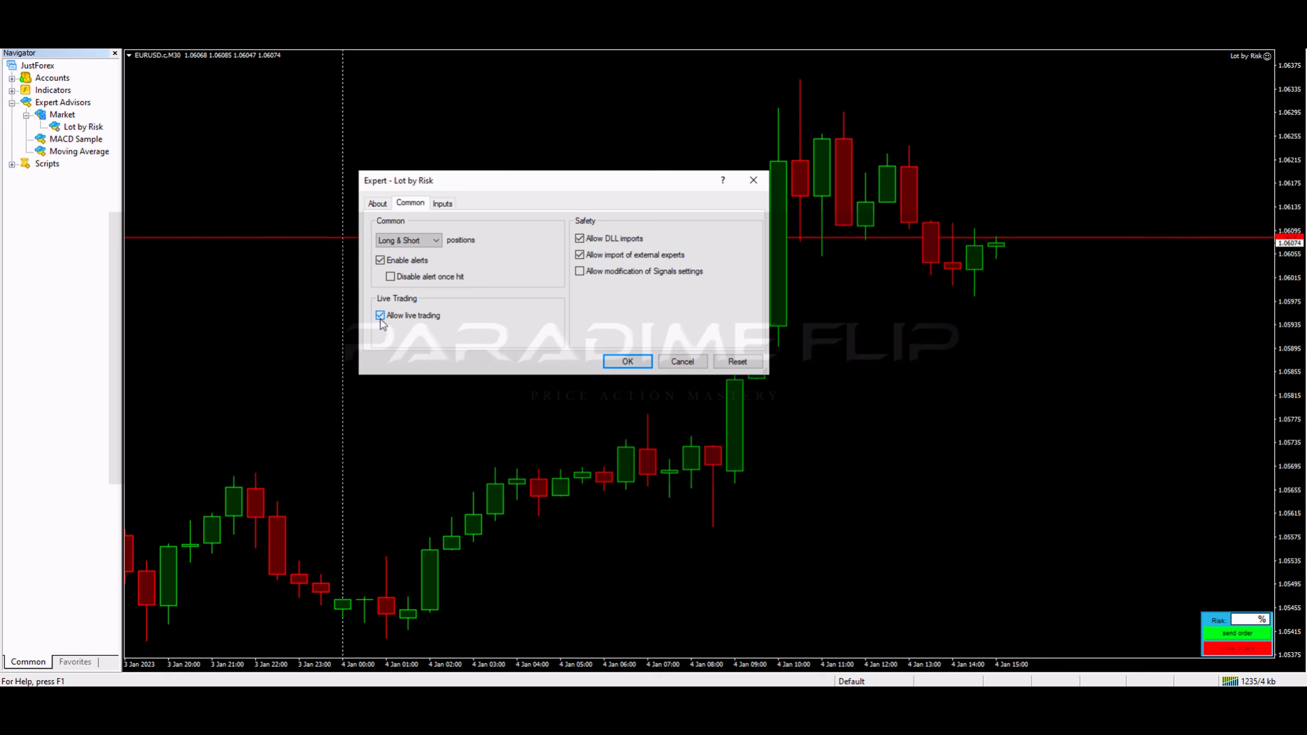
click(618, 362)
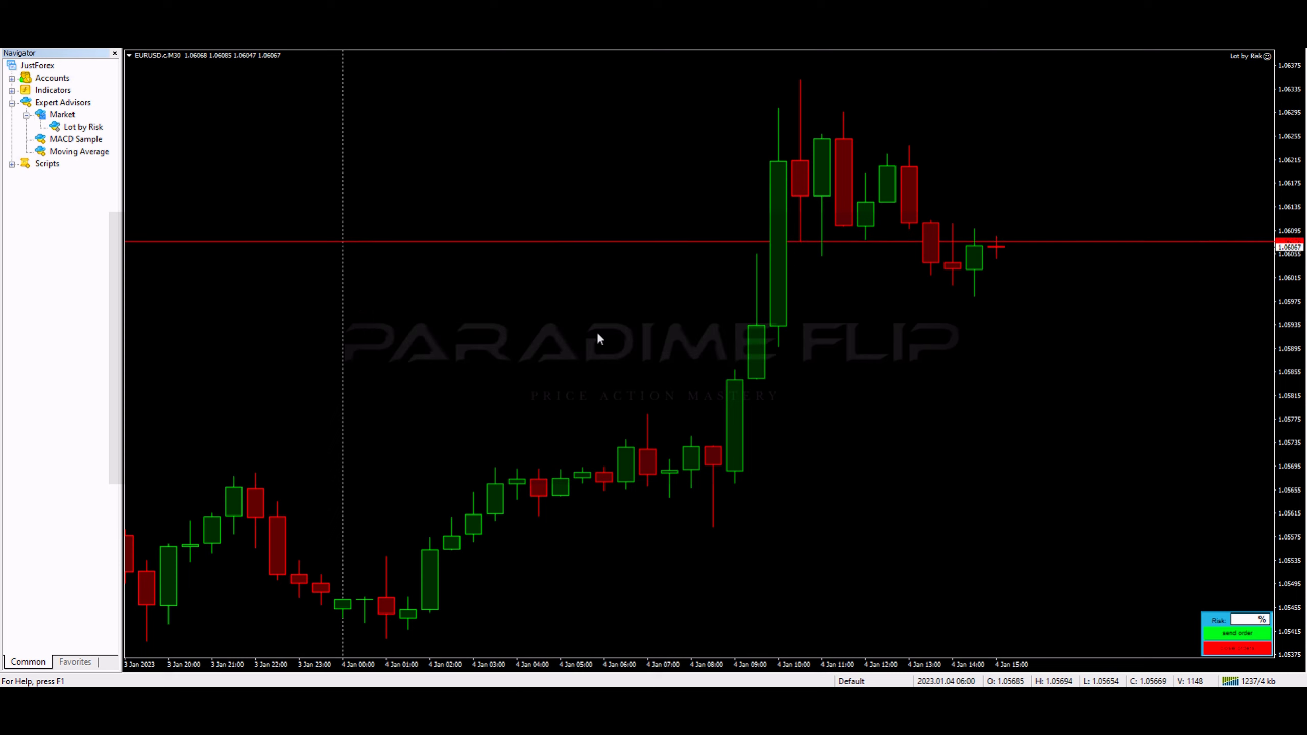
key(ctrl+e)
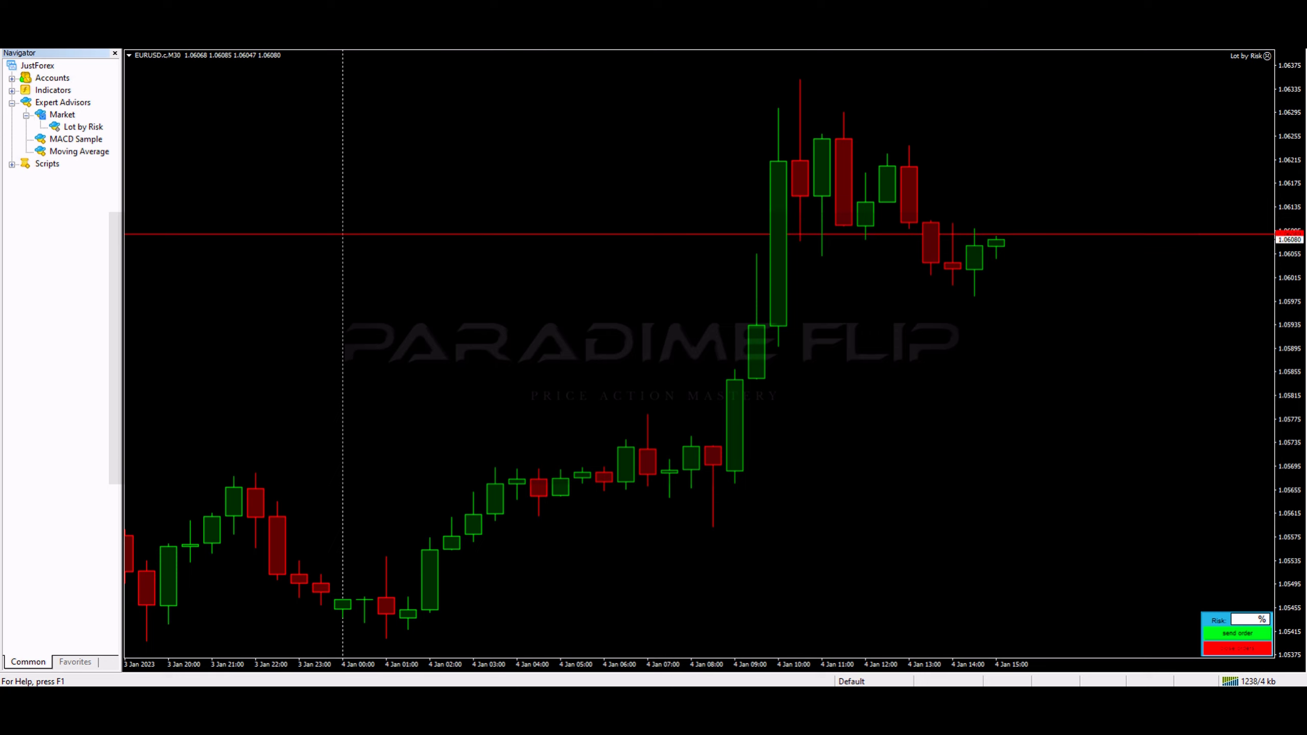
- Turn AutoTrading on and bring up the Lot by Risk expert's input parameters
click(717, 52)
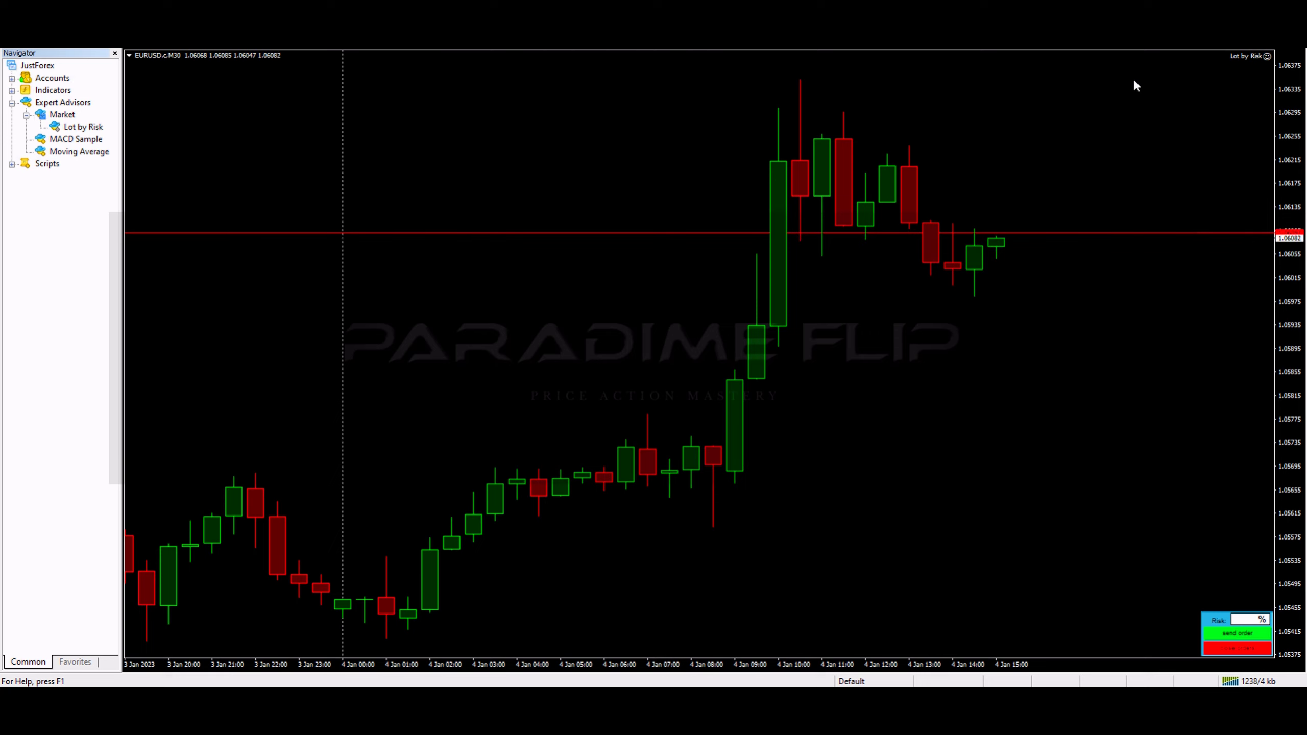
click(1265, 59)
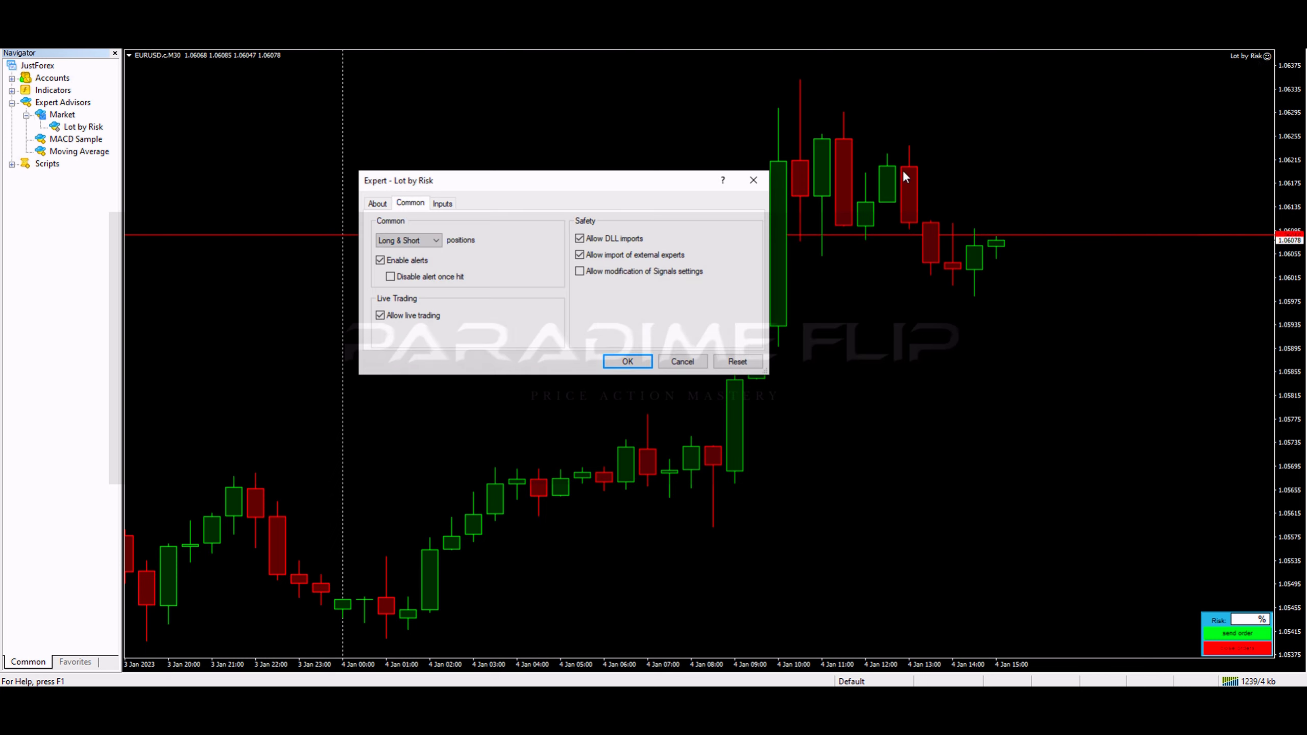
click(442, 203)
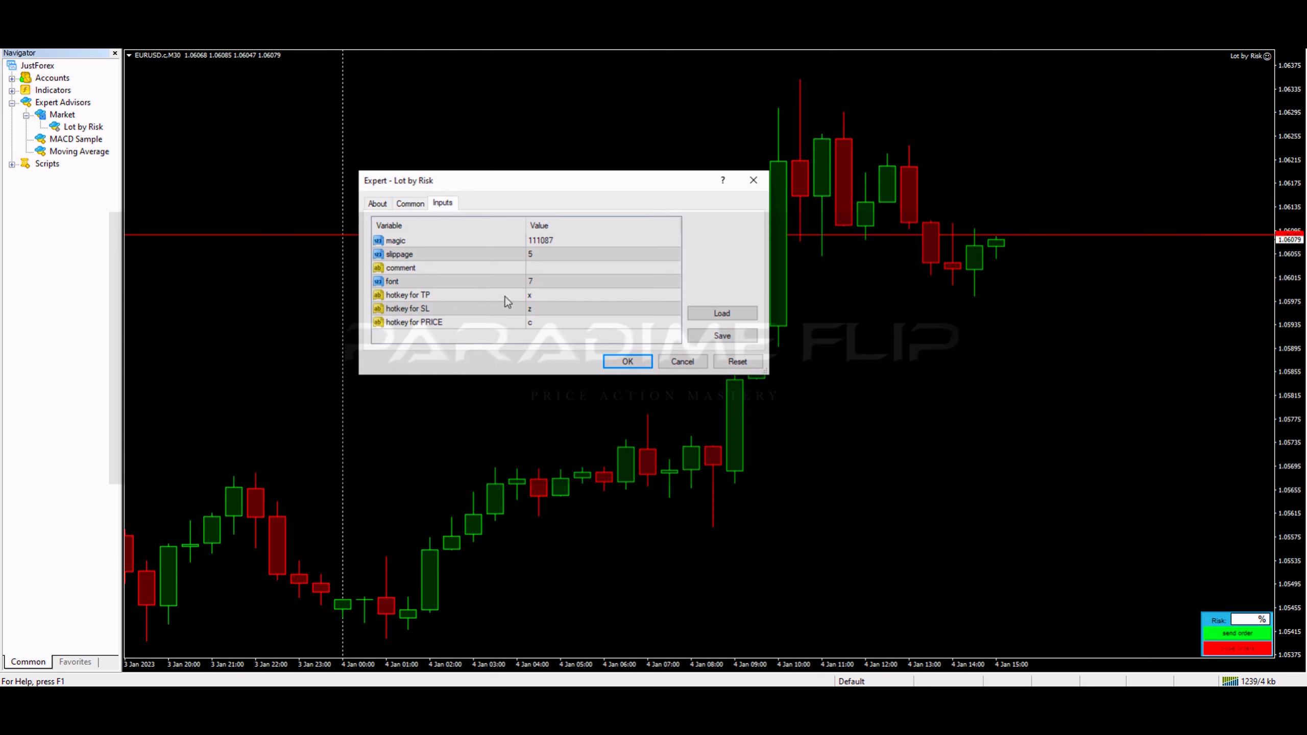
- Set the PRICE hotkey to c, confirm TP hotkey x and SL hotkey z, and accept
click(535, 300)
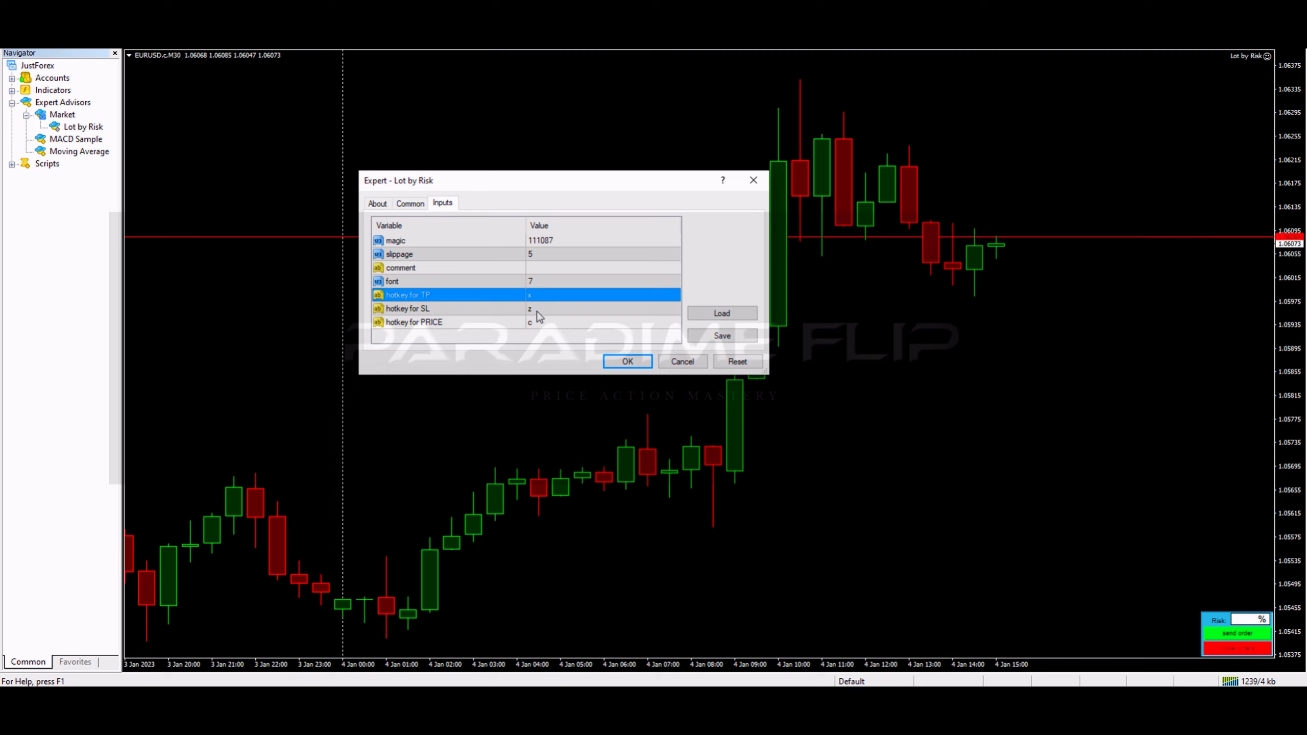
double_click(531, 321)
text(c)
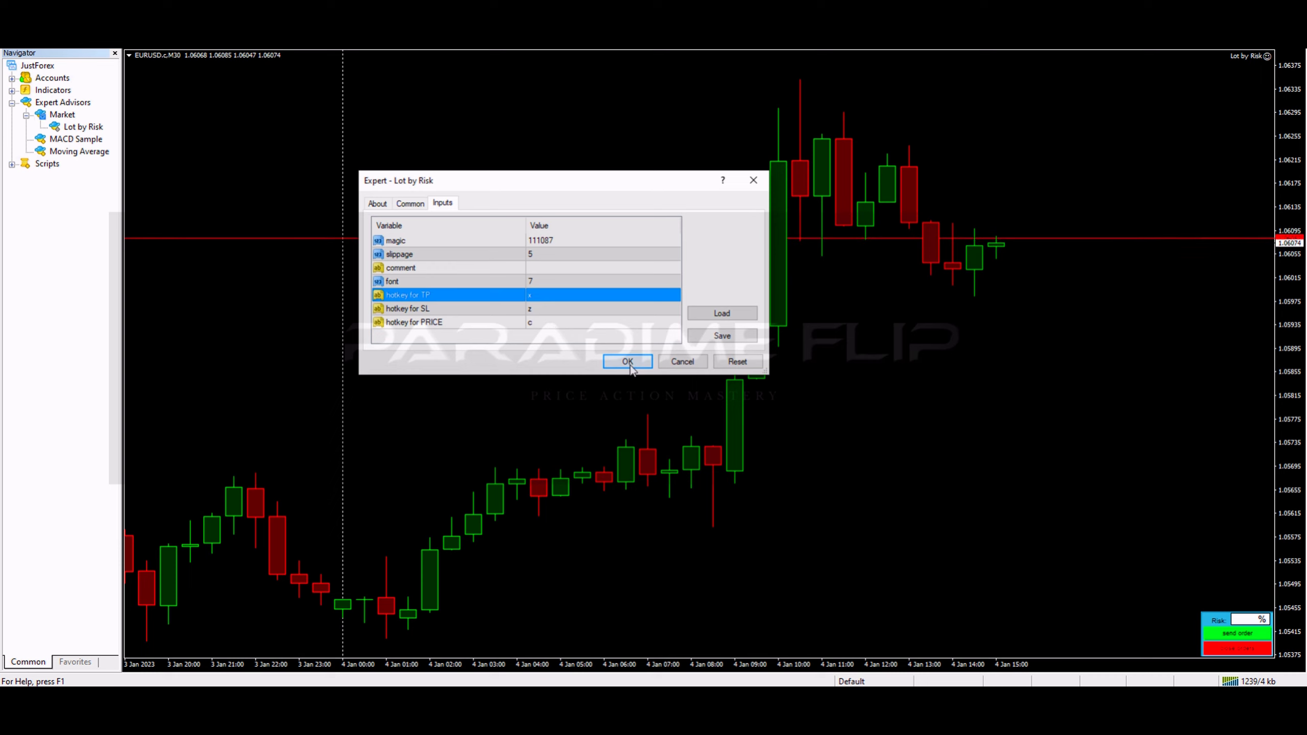
click(542, 308)
click(546, 296)
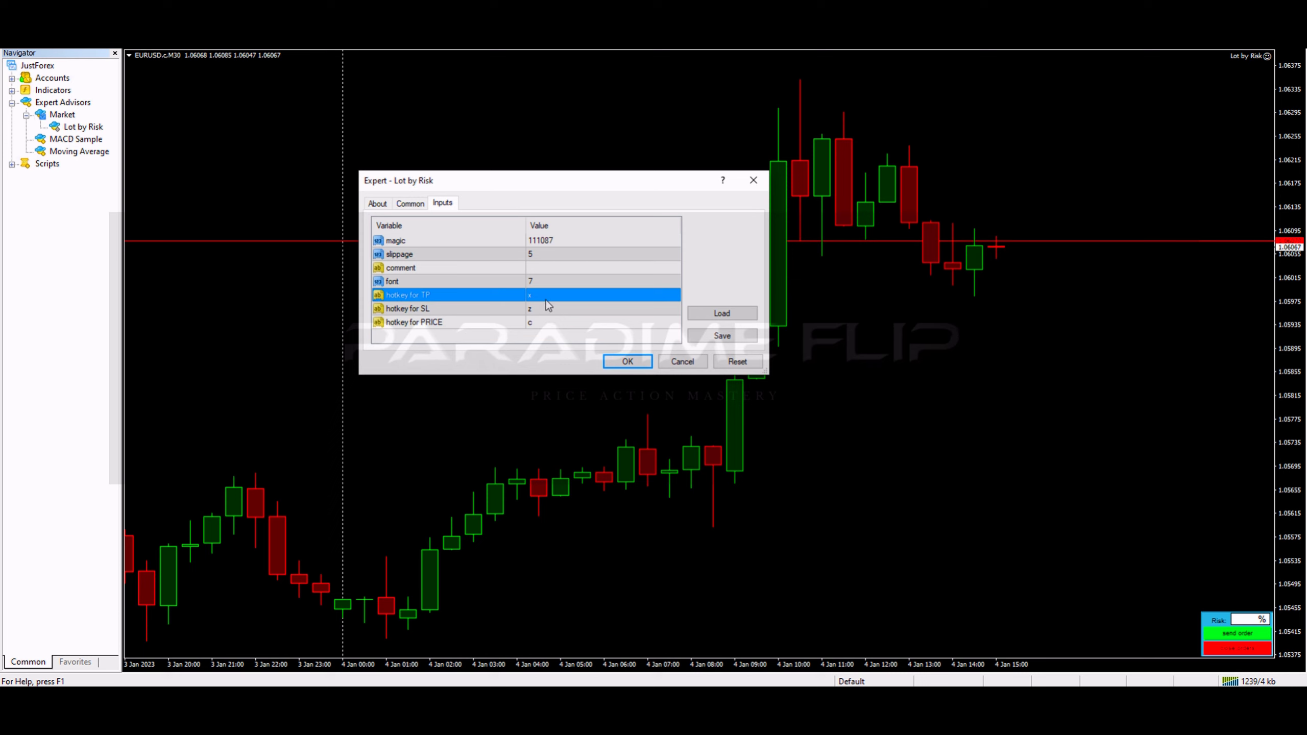
click(517, 320)
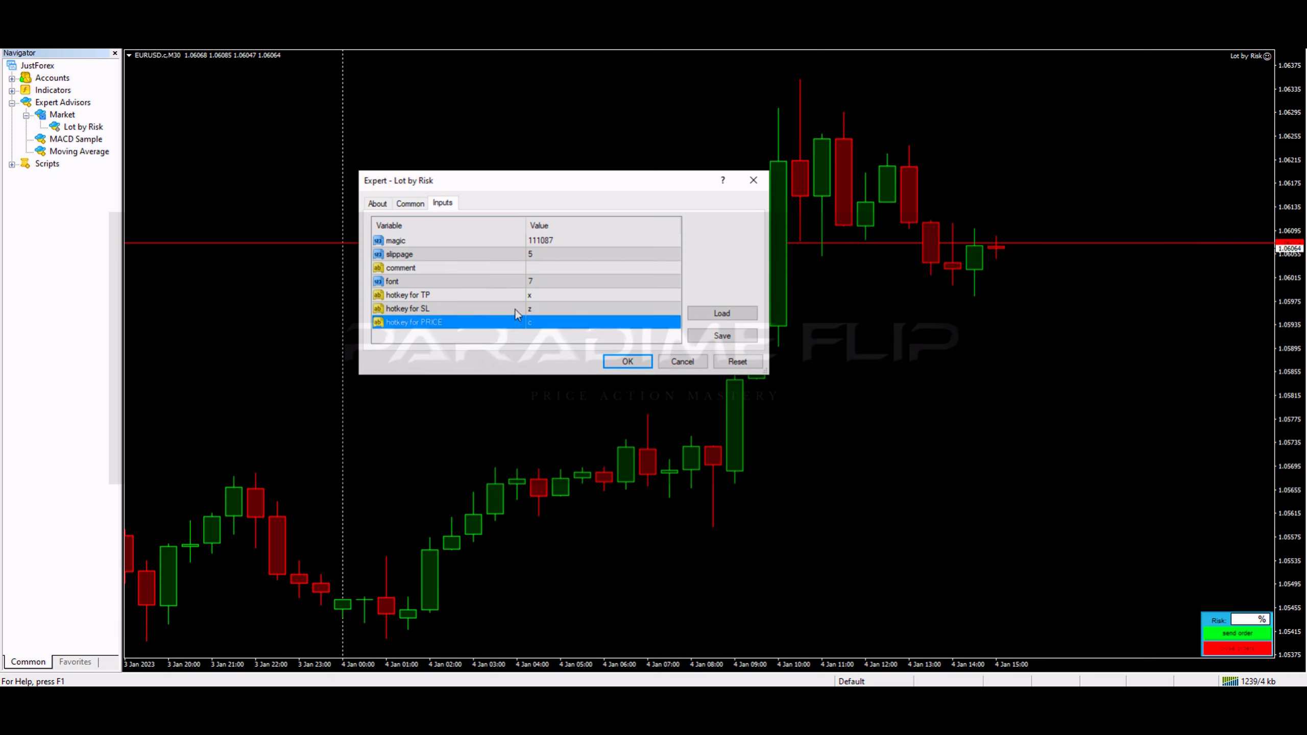
click(396, 295)
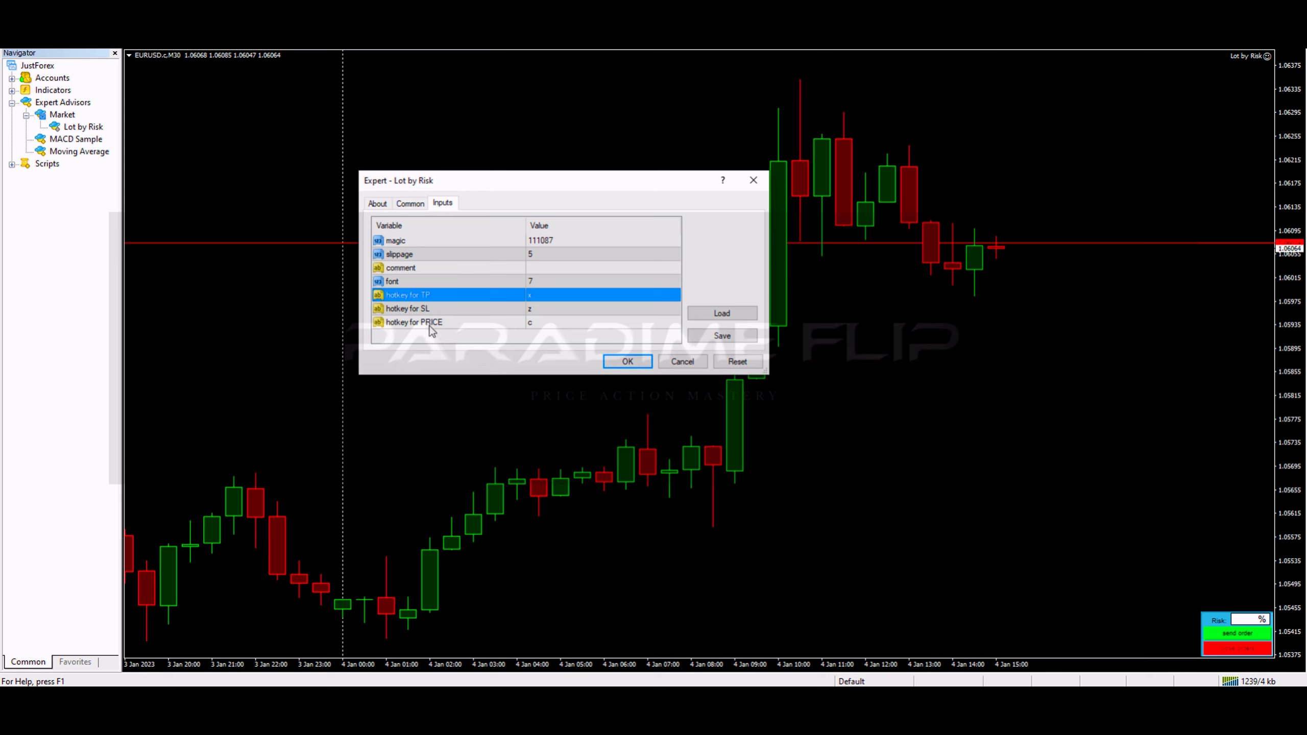
click(402, 324)
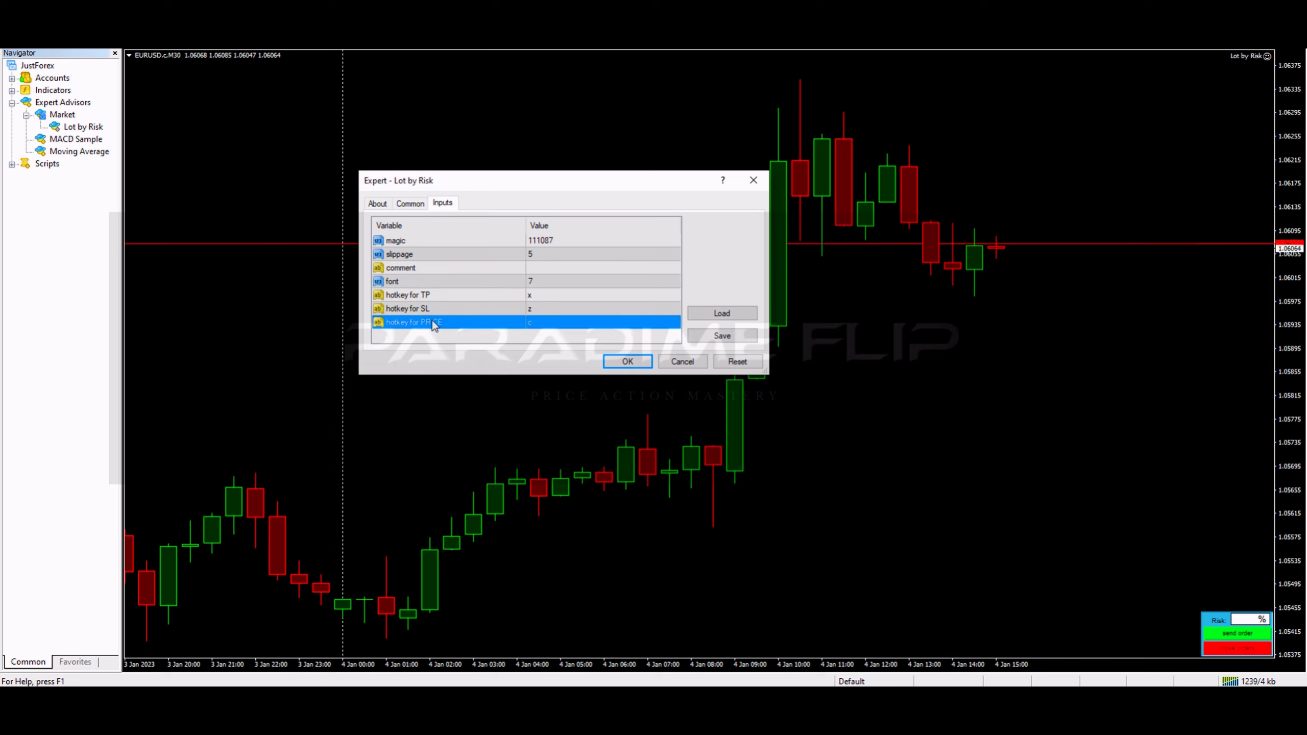
click(623, 362)
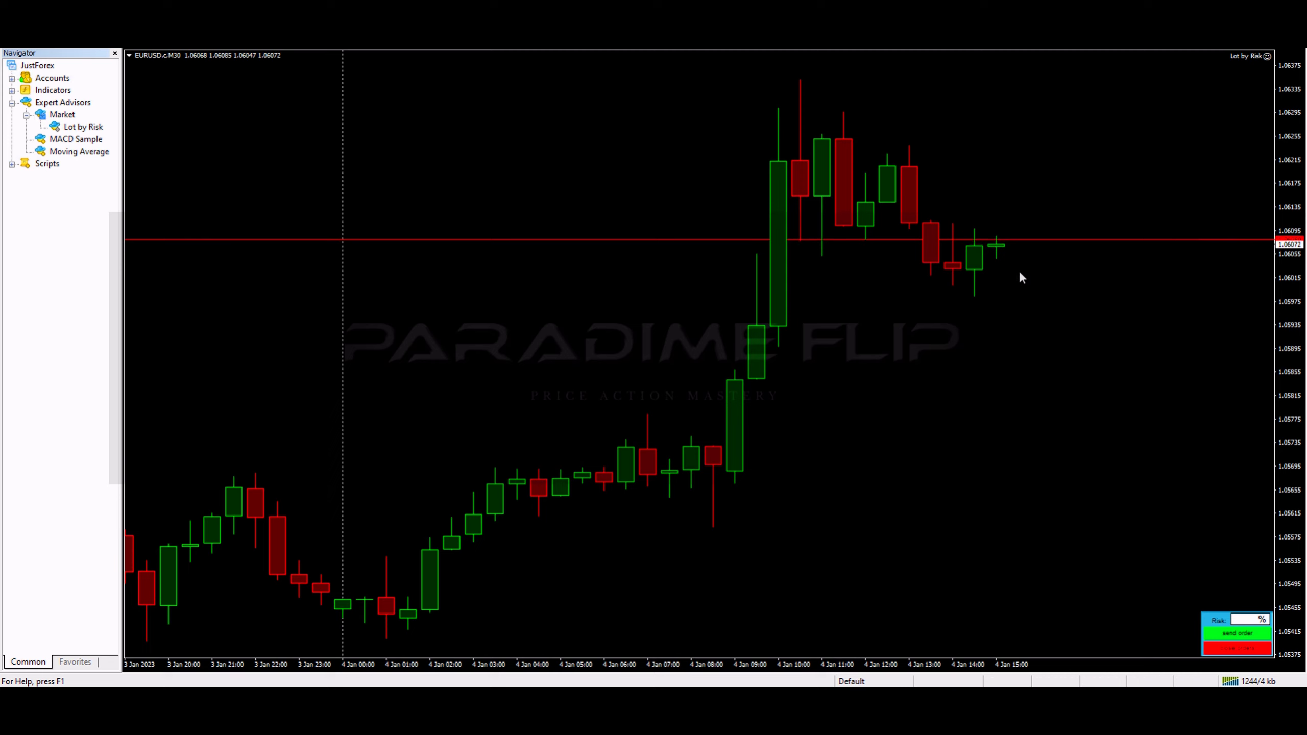
- Send a 0.44-lot buy stop at 1.06101 at 3% risk, stop loss below recent lows
mouse_move(1018, 274)
mouse_down()
mouse_move(1015, 304)
mouse_move(1017, 265)
mouse_up()
click(1250, 622)
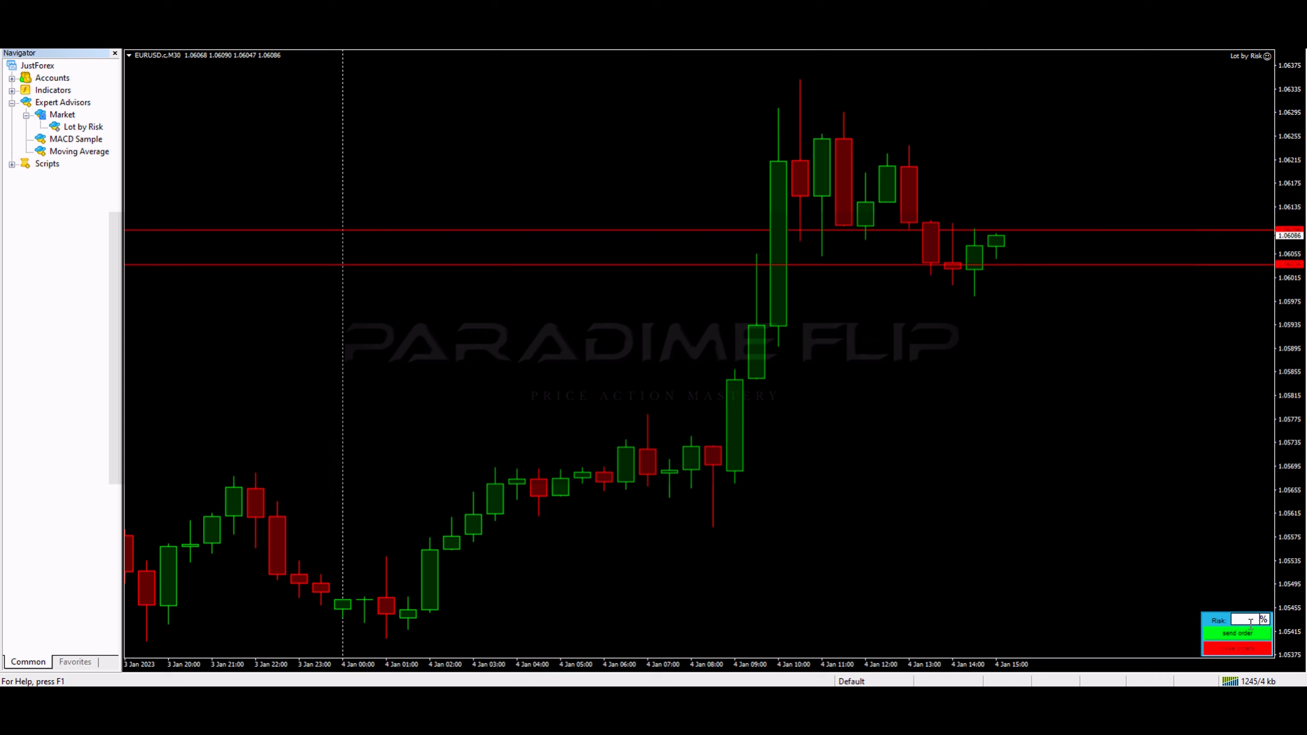
text(3)
click(1114, 408)
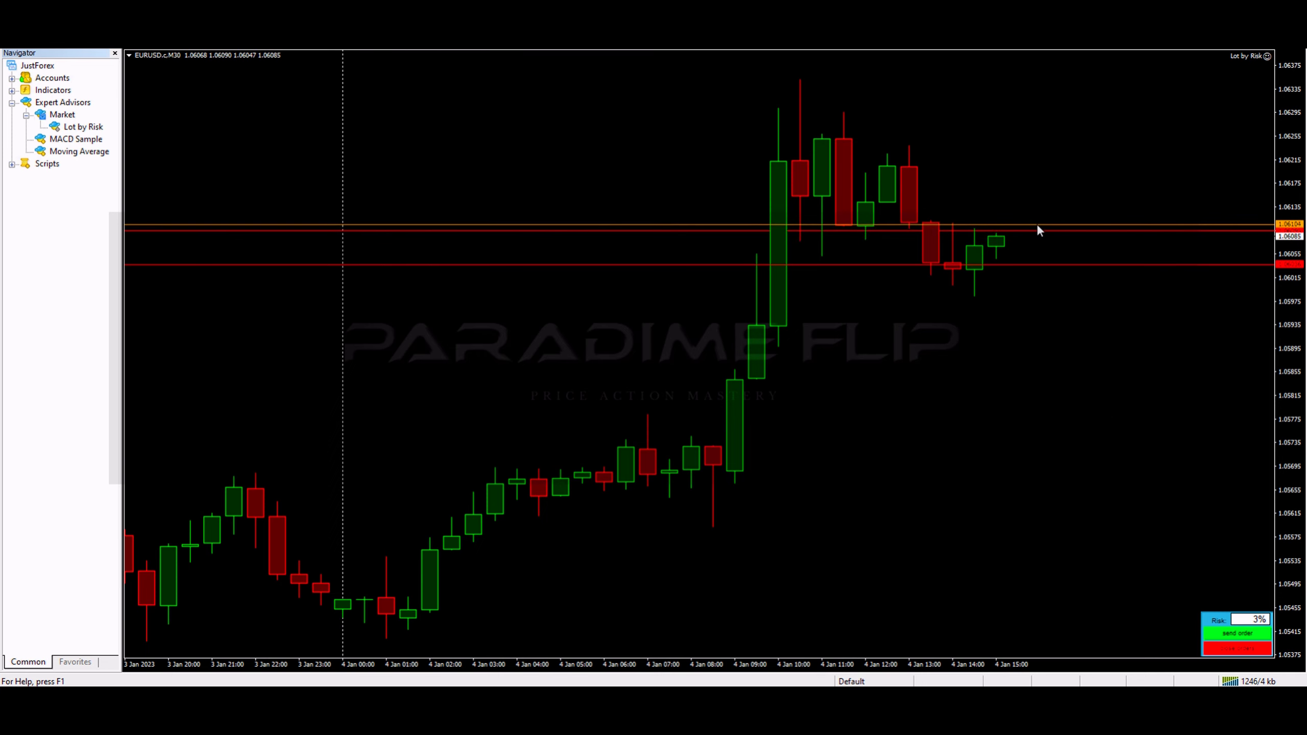
click(1029, 227)
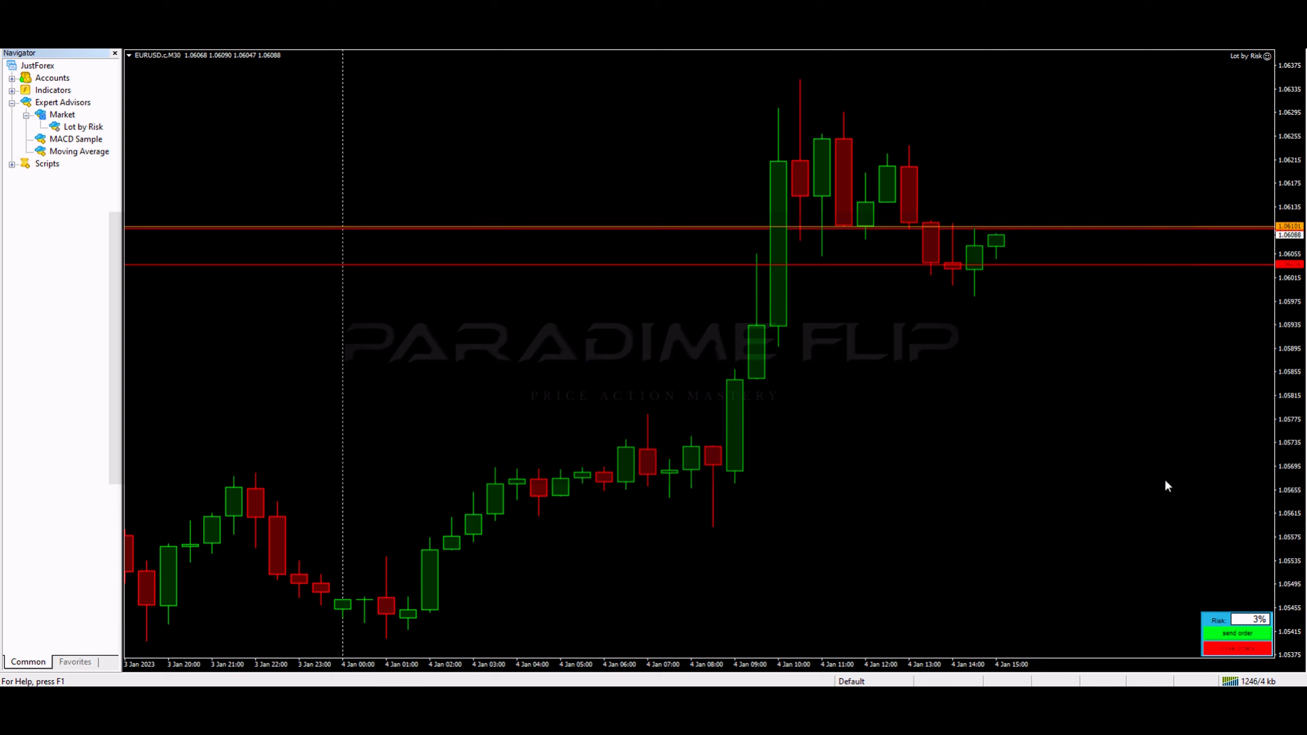
click(1227, 633)
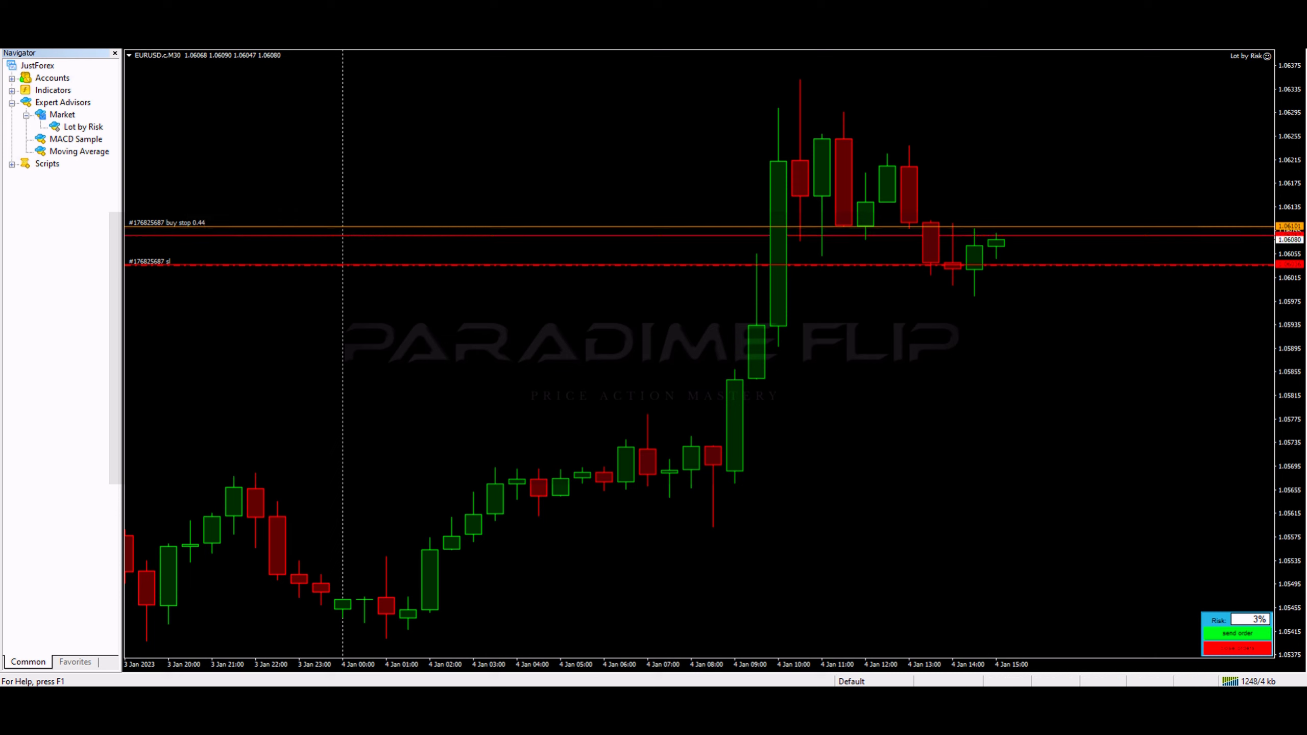
- Close the Navigator and show the Terminal's Trade tab listing the pending buy stop
click(115, 53)
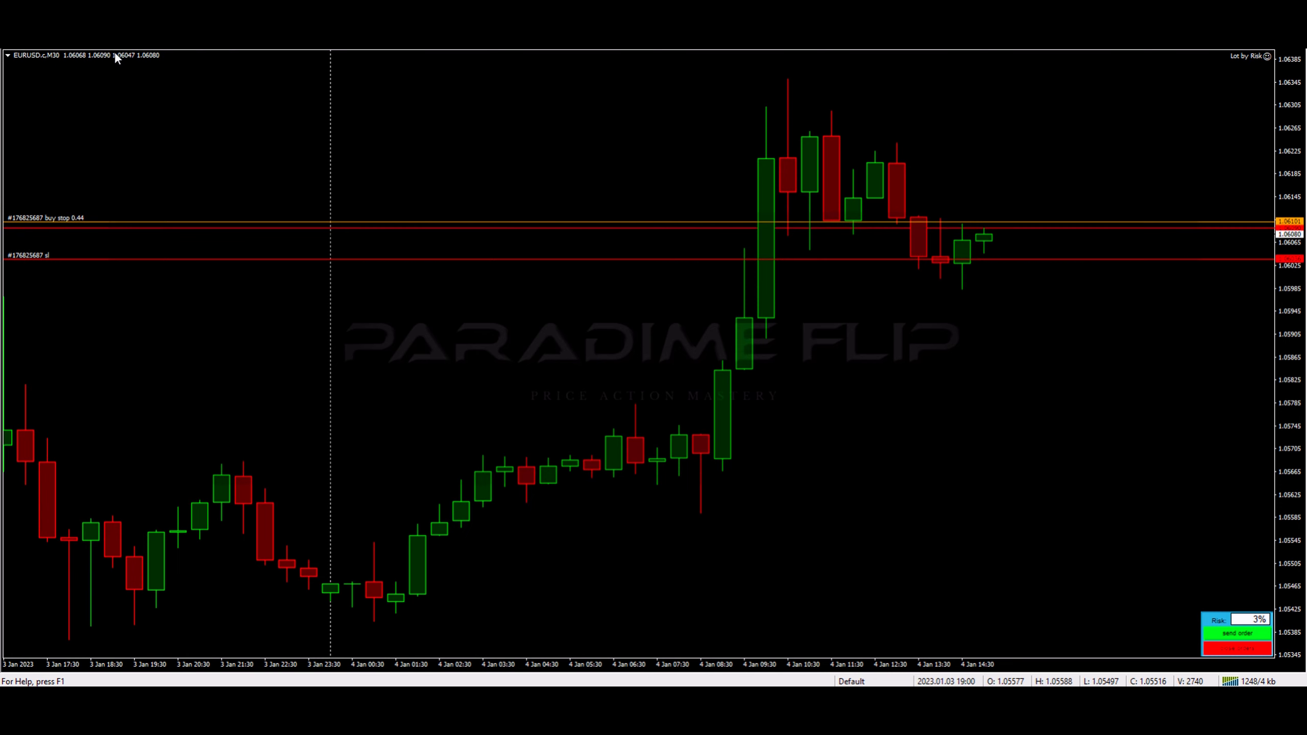
click(52, 44)
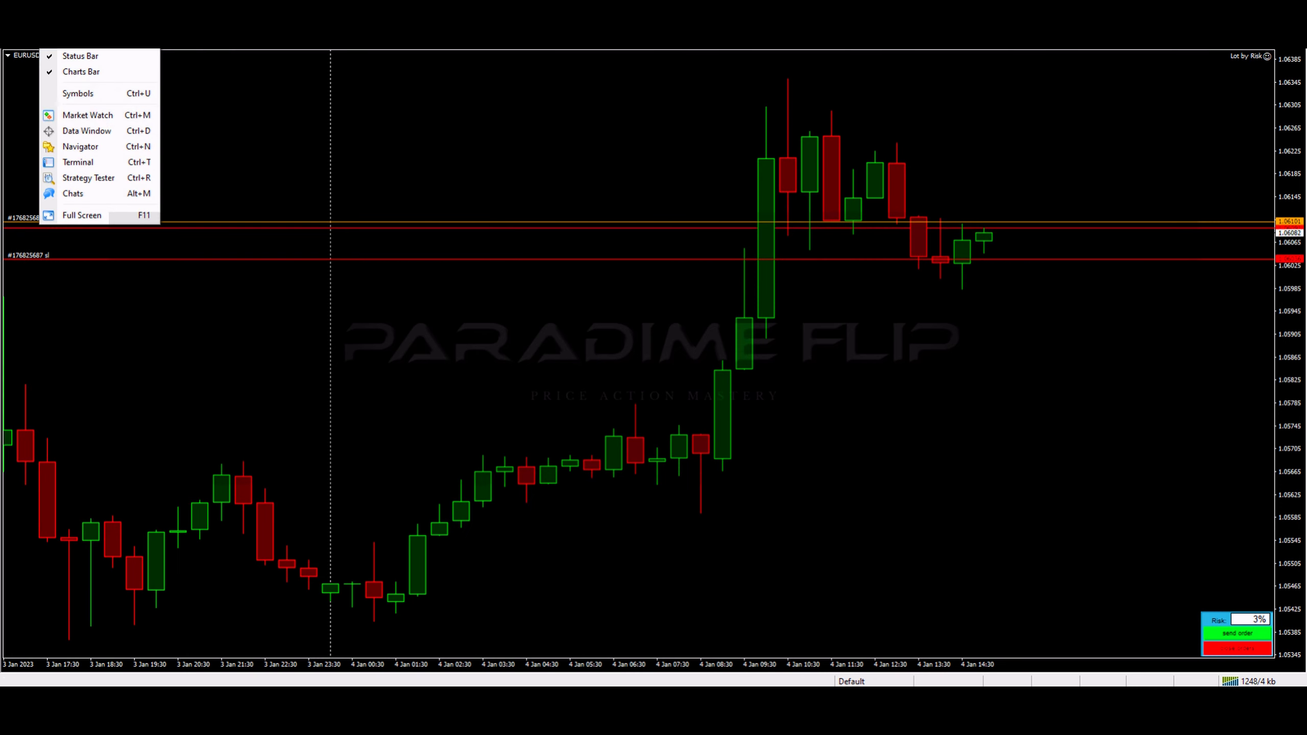
click(85, 163)
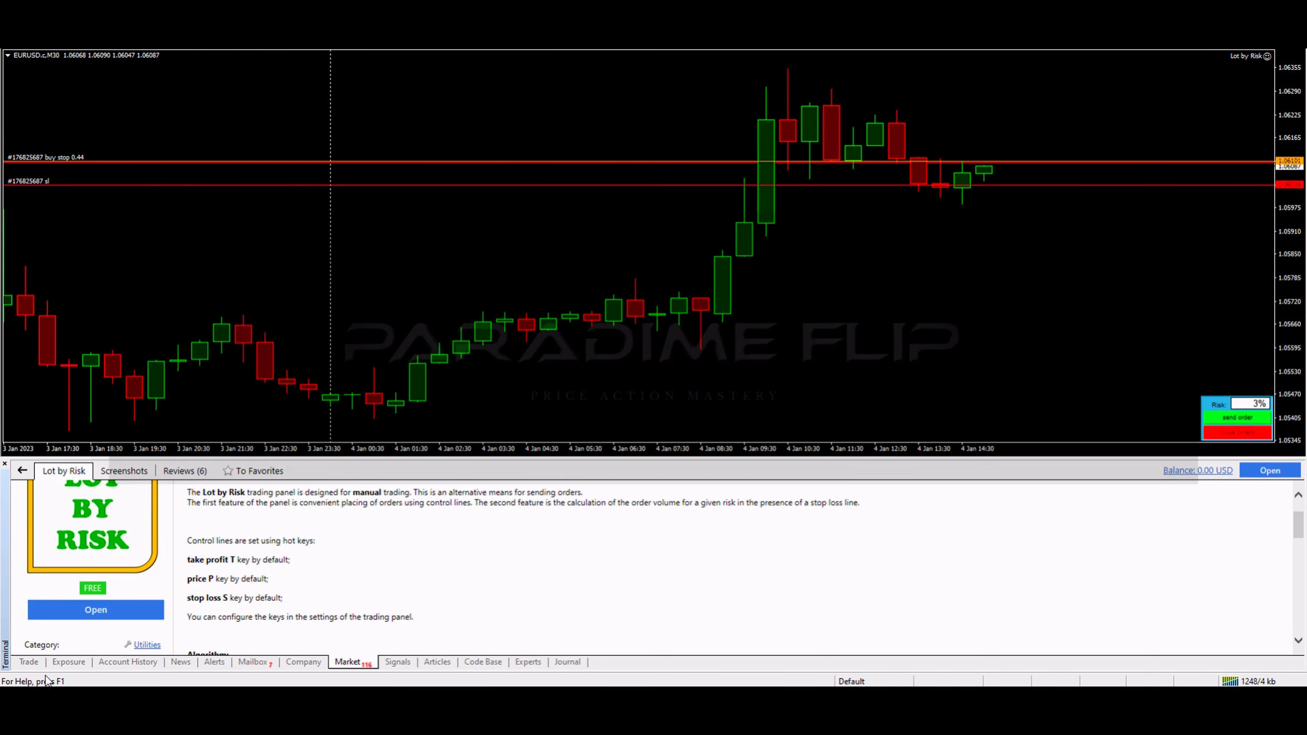
click(28, 662)
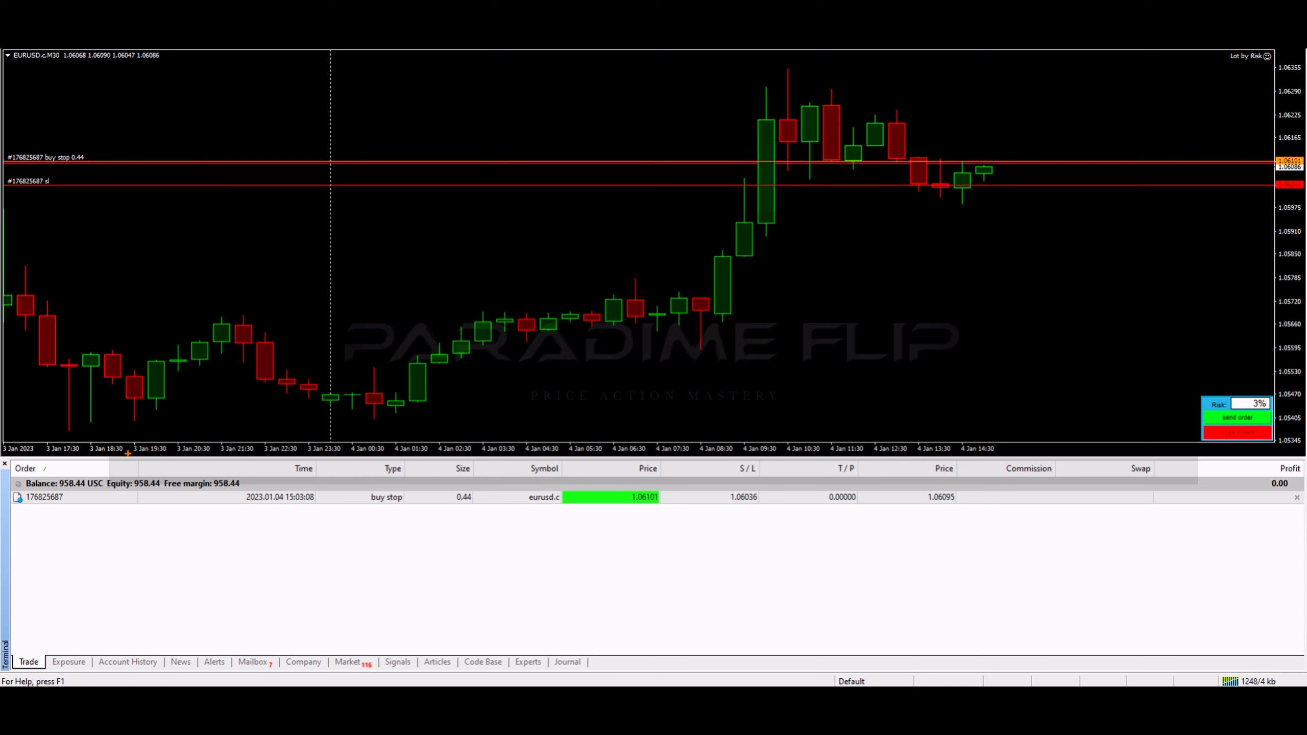